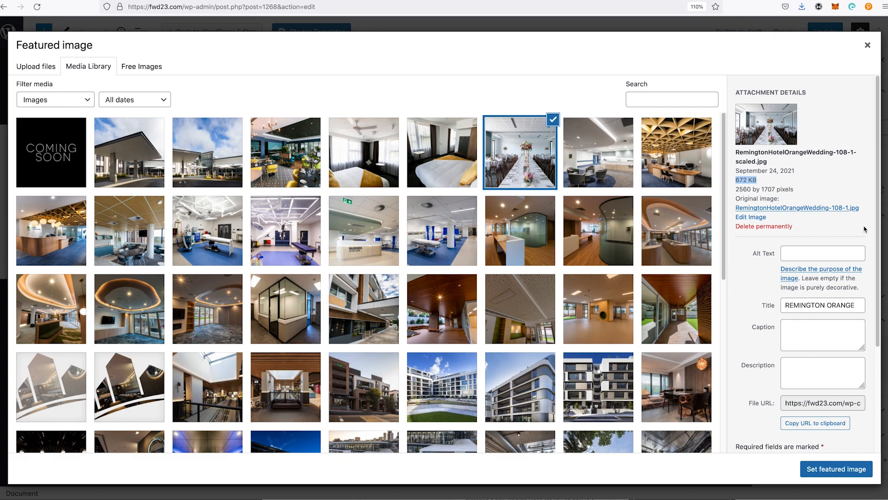
Step: Save the original RemingtonHotelOrangeWedding-108-1.jpg from its attachment details into a new Desktop folder named "untitled folder", and close the image
{"action": "left_click", "coordinate": [812, 208]}
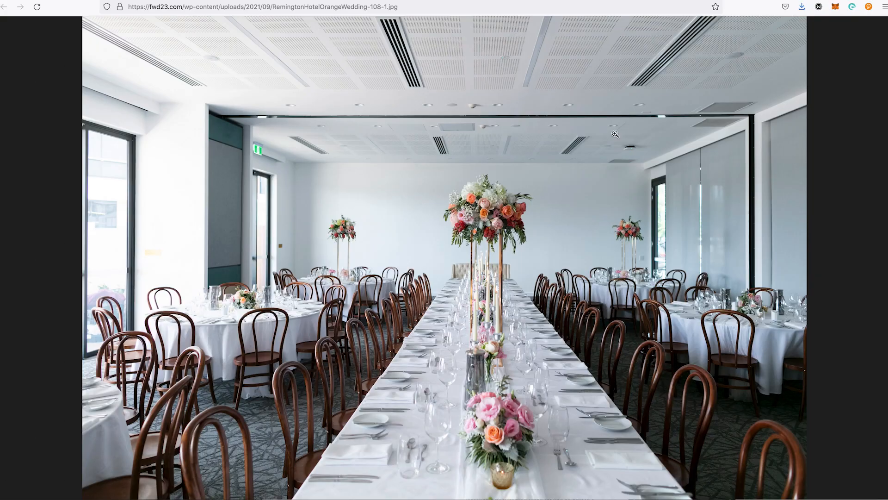
{"action": "right_click", "coordinate": [414, 123]}
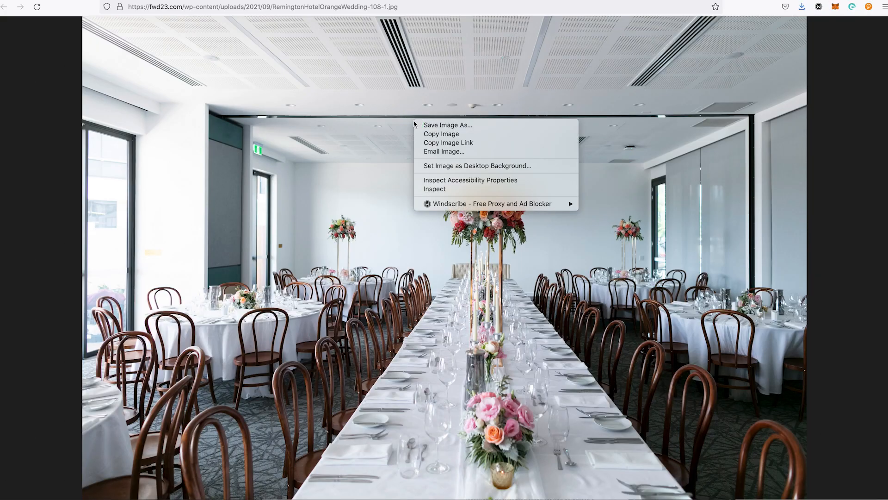
{"action": "left_click", "coordinate": [442, 125]}
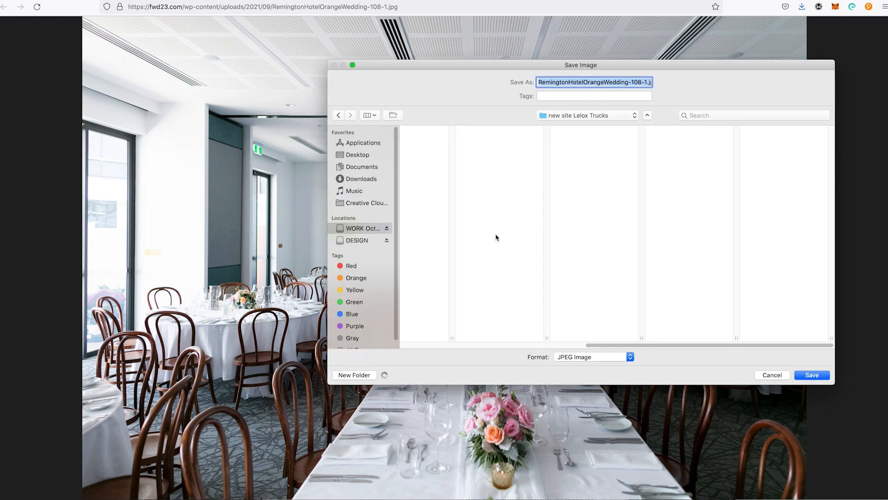
{"action": "left_click", "coordinate": [361, 158]}
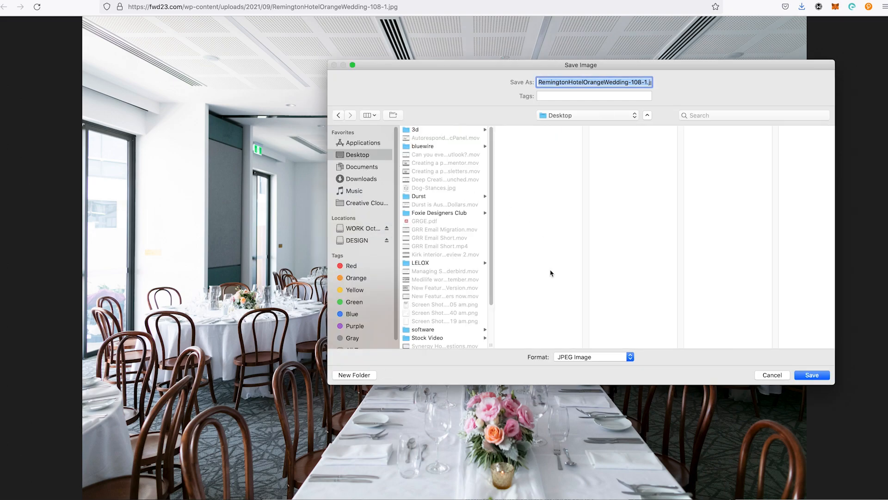
{"action": "left_click", "coordinate": [355, 374]}
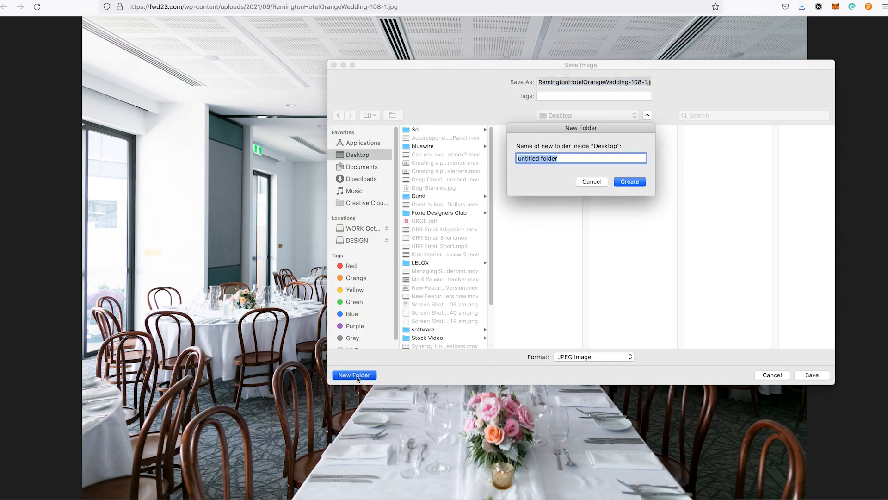
{"action": "key", "text": "Return"}
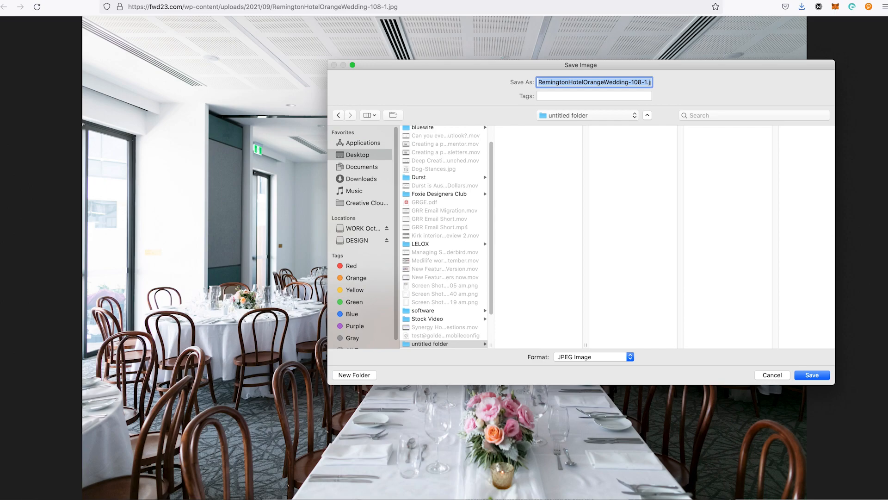
{"action": "key", "text": "Return"}
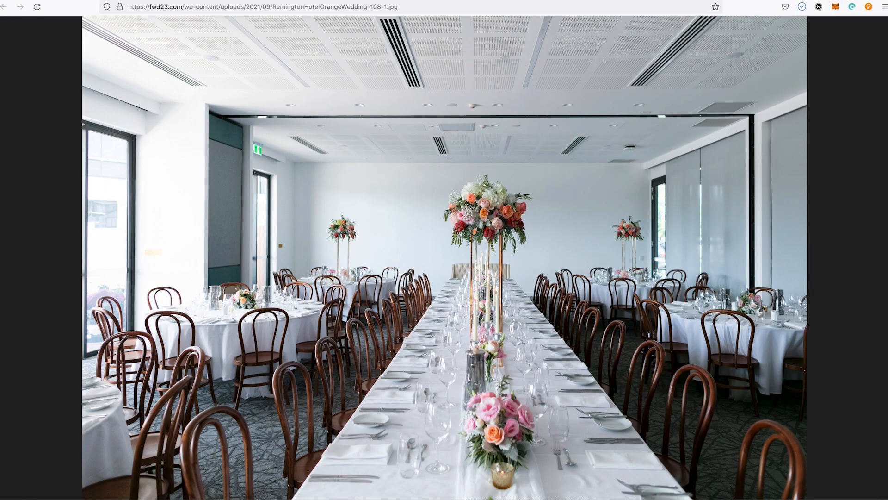
{"action": "key", "text": "super+w"}
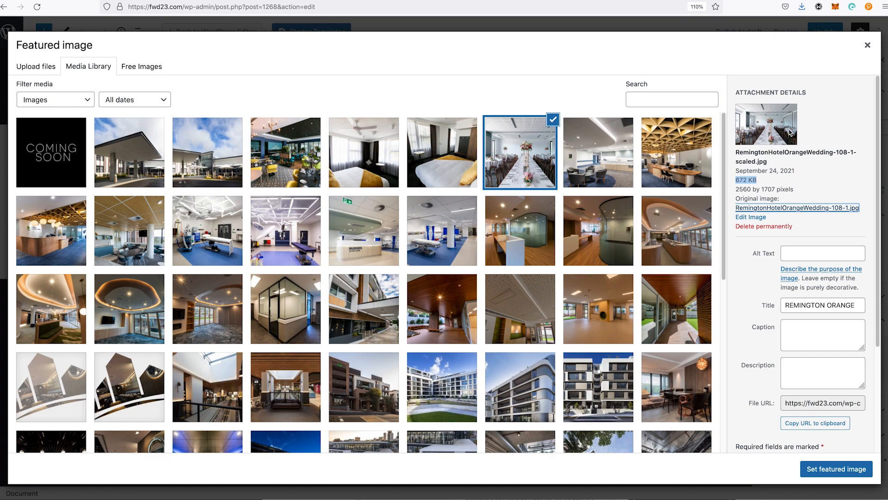
{"action": "left_click", "coordinate": [771, 208]}
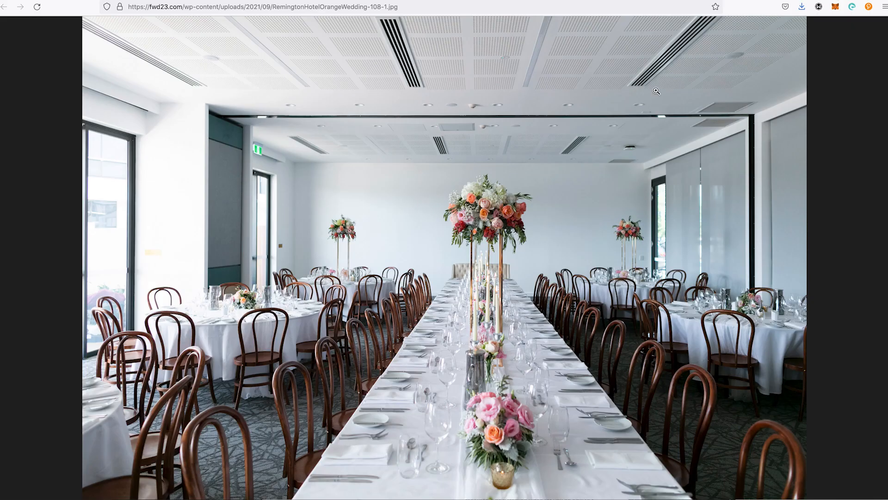
{"action": "right_click", "coordinate": [469, 132]}
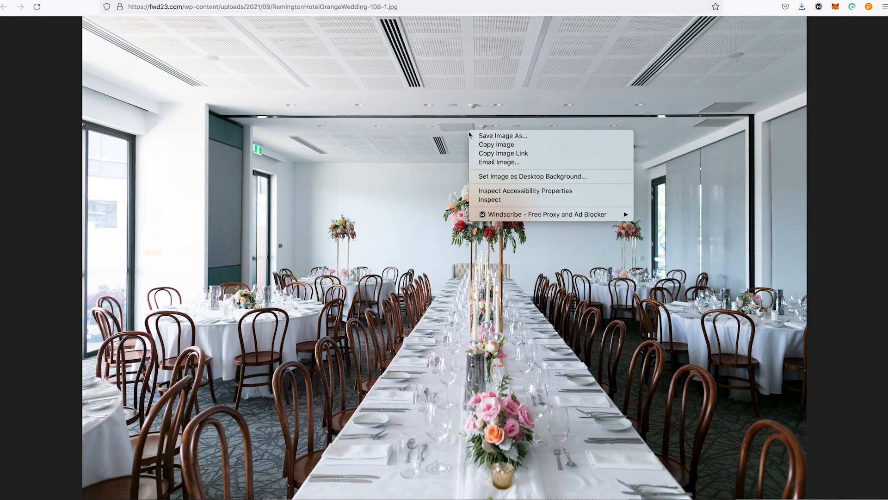
{"action": "left_click", "coordinate": [480, 136]}
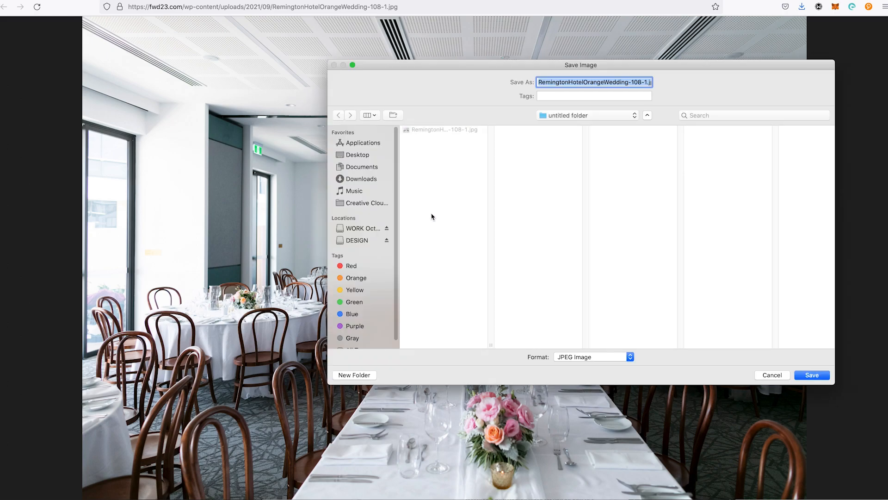
{"action": "left_click", "coordinate": [768, 376]}
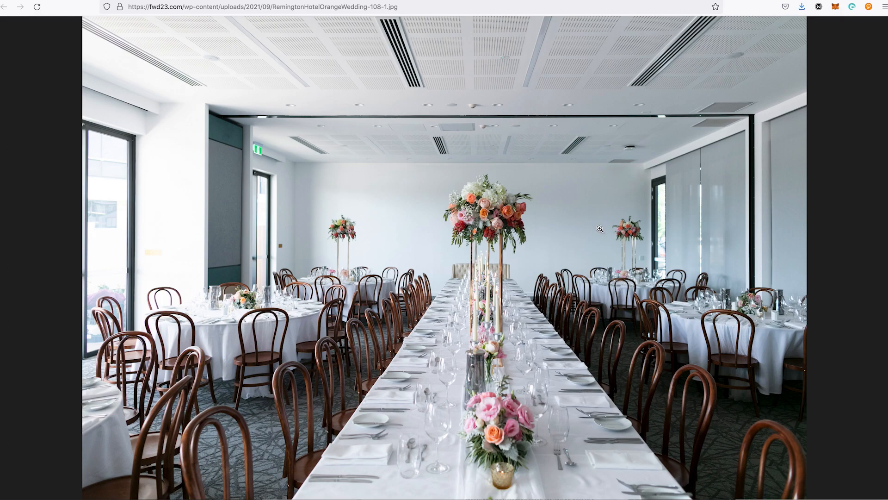
{"action": "left_click", "coordinate": [629, 168]}
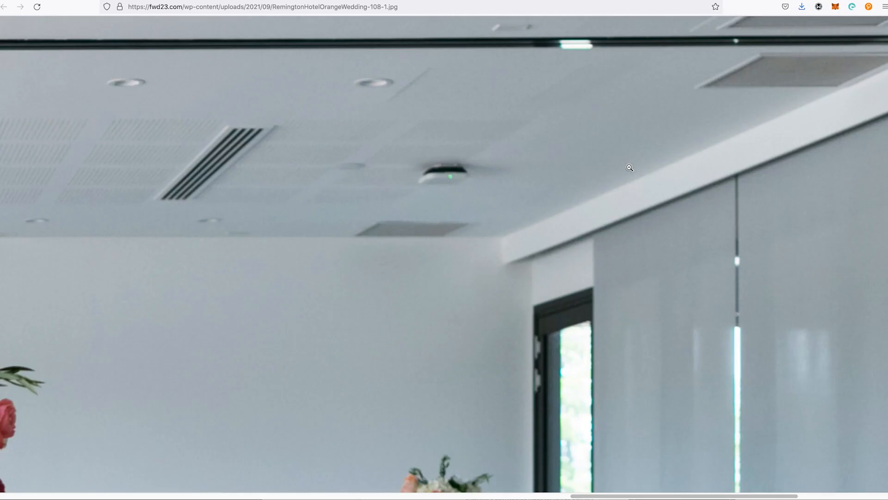
Step: Search the web for "free photoshop alternative" in a new tab
{"action": "key", "text": "super+t"}
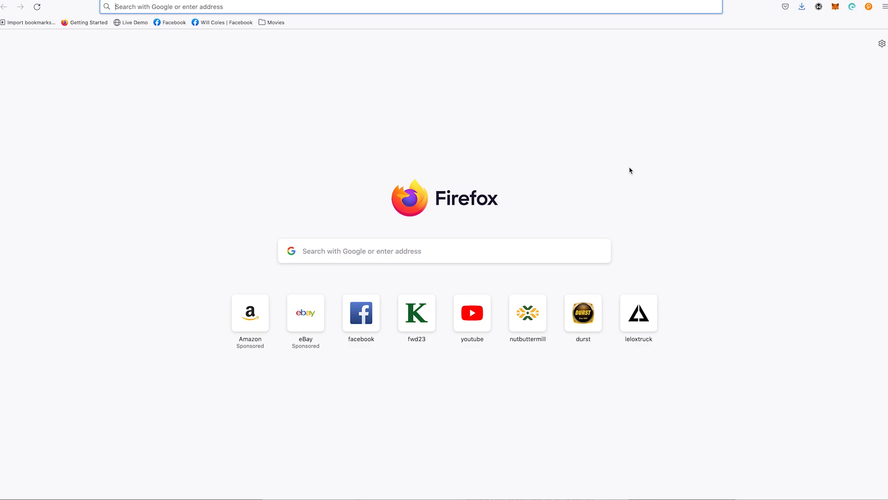
{"action": "type", "text": "free photoshop alternati"}
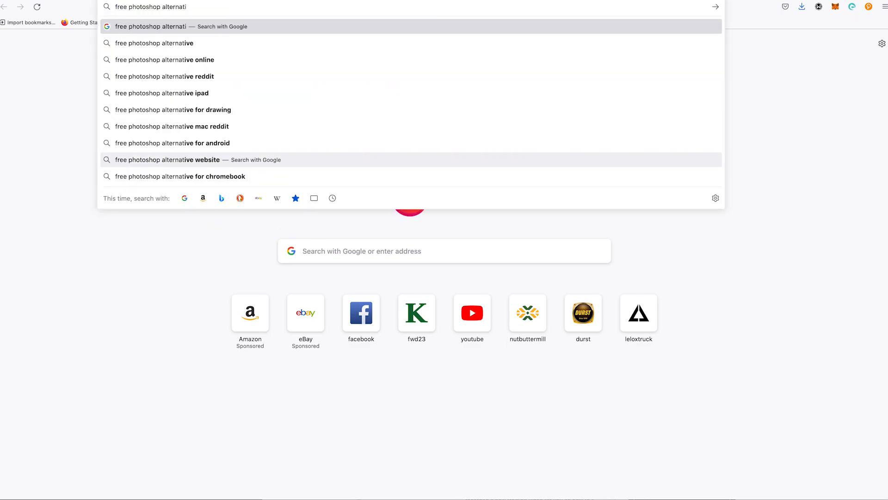
{"action": "type", "text": "ve"}
{"action": "key", "text": "Return"}
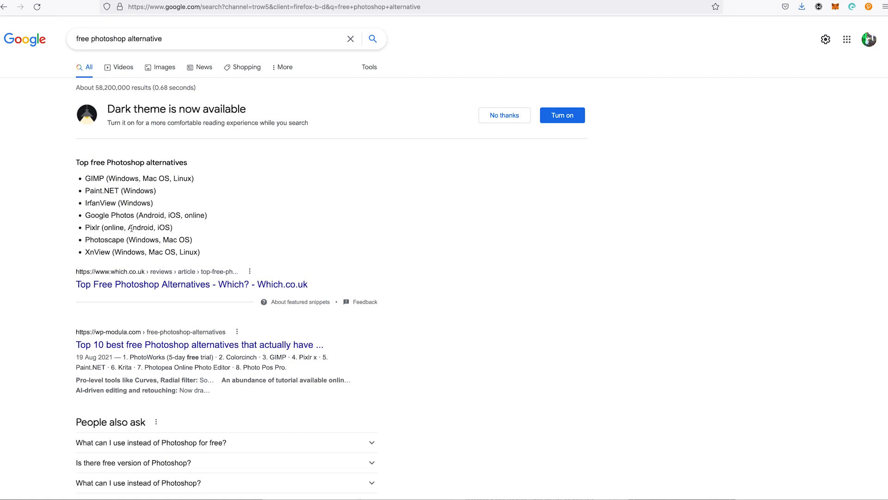
Step: Search the web for Pixlr in another new tab and open its advanced photo editor, Pixlr E
{"action": "double_click", "coordinate": [112, 228]}
{"action": "double_click", "coordinate": [92, 226]}
{"action": "key", "text": "ctrl+c"}
{"action": "key", "text": "ctrl+t"}
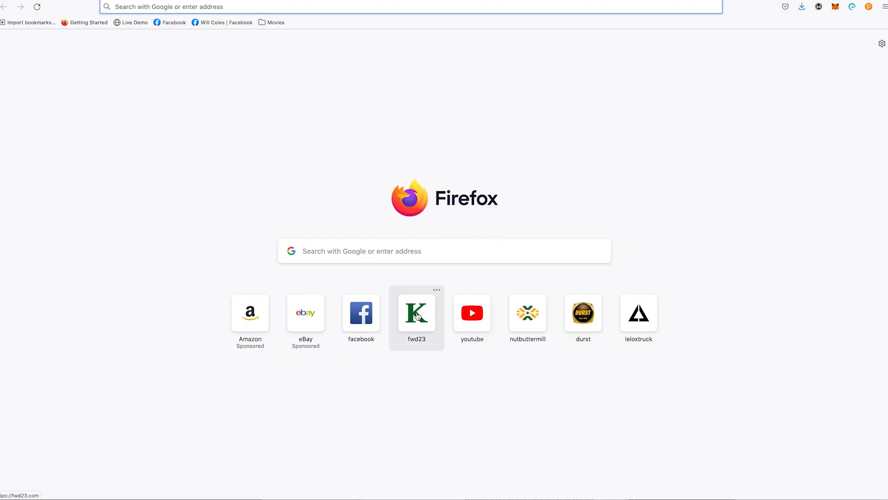
{"action": "key", "text": "ctrl+v"}
{"action": "key", "text": "Return"}
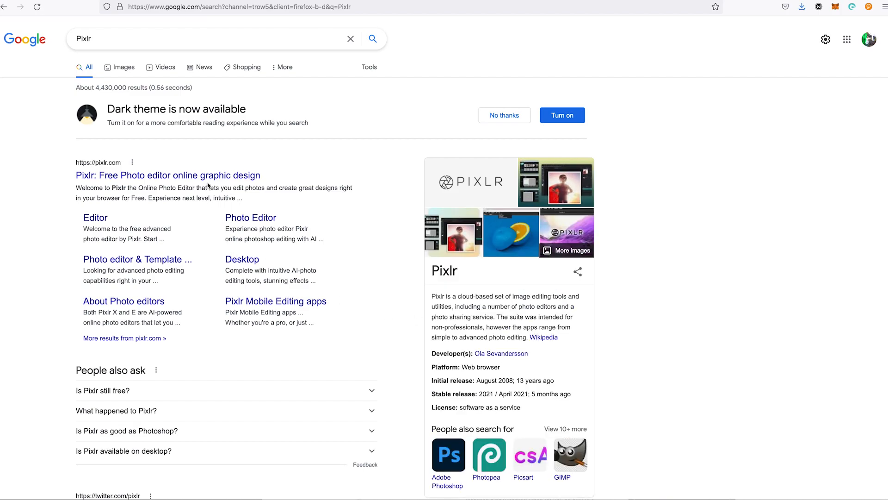
{"action": "left_click", "coordinate": [201, 180]}
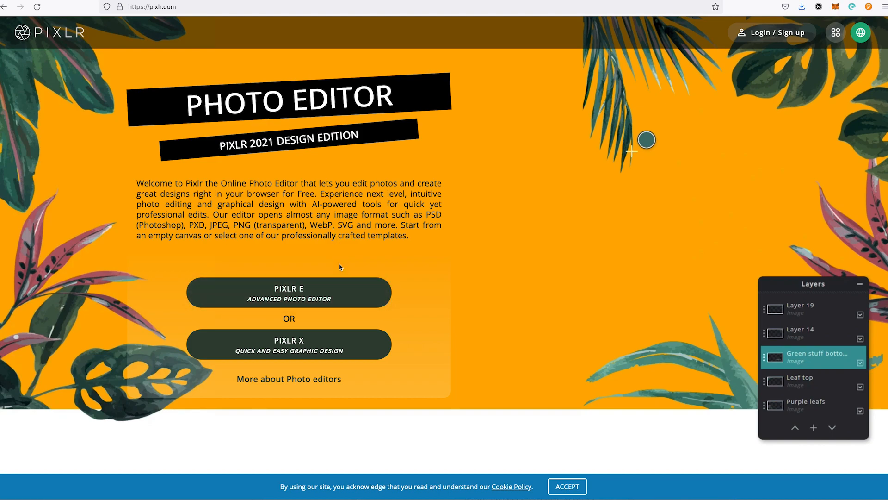
{"action": "left_click", "coordinate": [301, 300]}
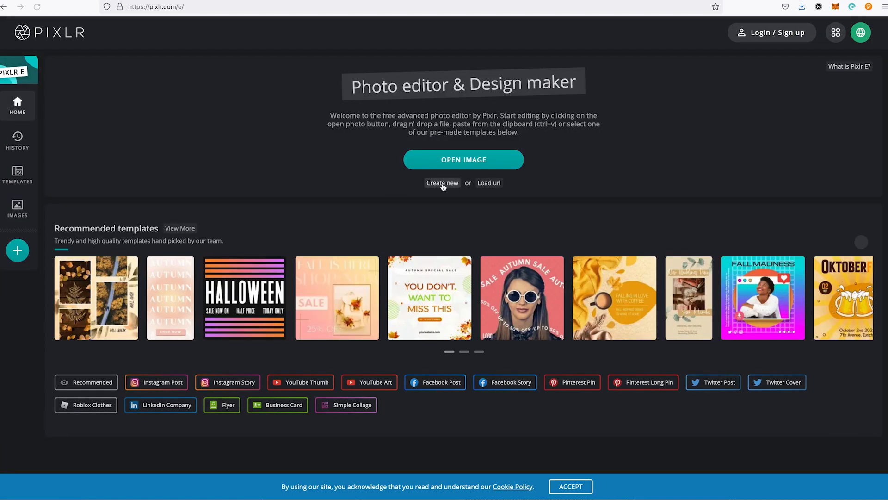
Step: Open RemingtonHotelOrangeWedding-108-1.jpg from the Desktop's "untitled folder", pre-resized to Full HD at 1920 x 1280
{"action": "left_click", "coordinate": [460, 159]}
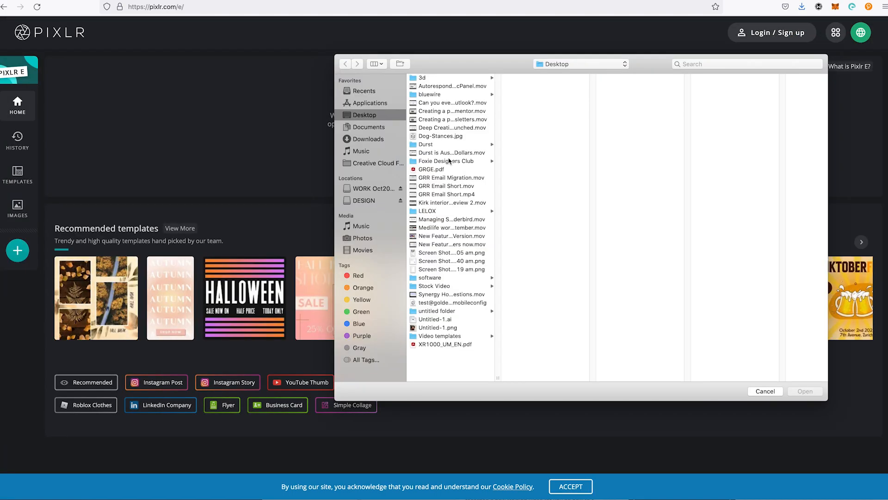
{"action": "left_click", "coordinate": [448, 311]}
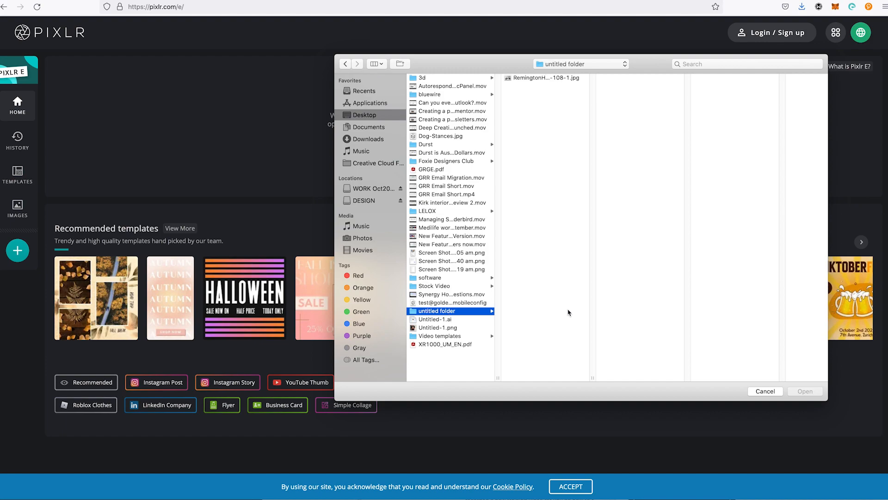
{"action": "key", "text": "Right"}
{"action": "key", "text": "Return"}
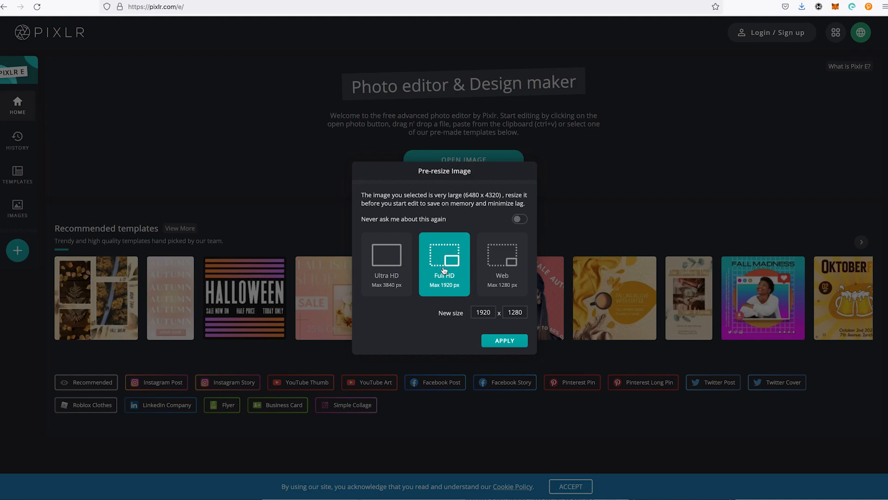
{"action": "left_click", "coordinate": [497, 340]}
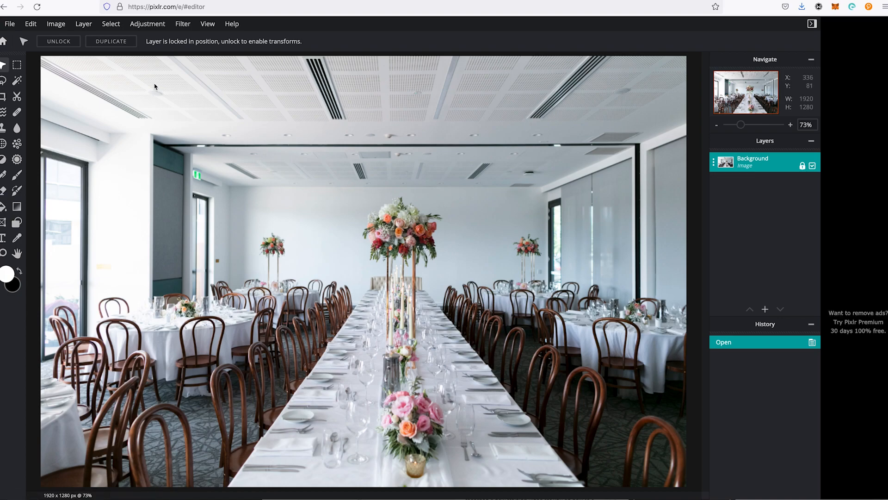
{"action": "left_click", "coordinate": [17, 23]}
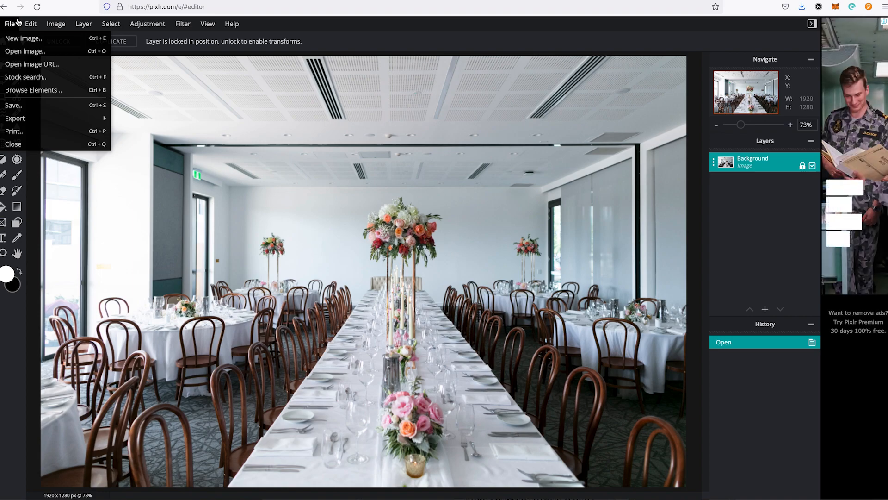
{"action": "left_click", "coordinate": [17, 22]}
{"action": "left_click", "coordinate": [11, 24]}
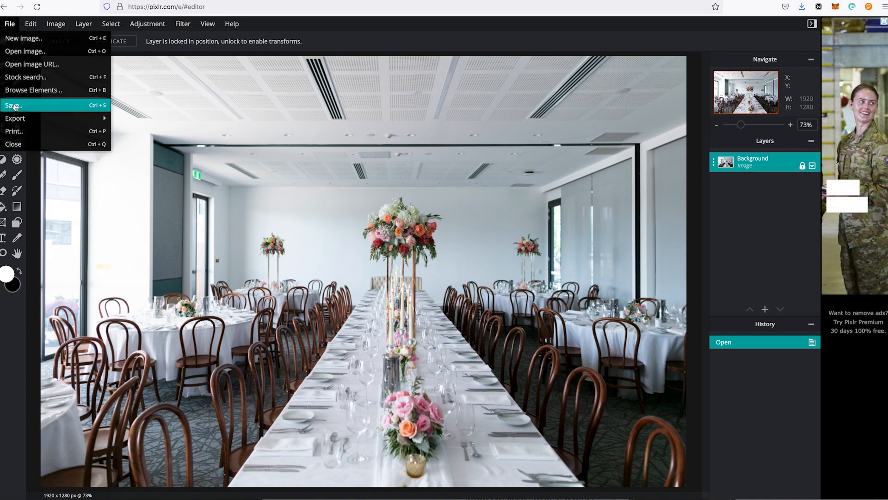
{"action": "mouse_move", "coordinate": [16, 119]}
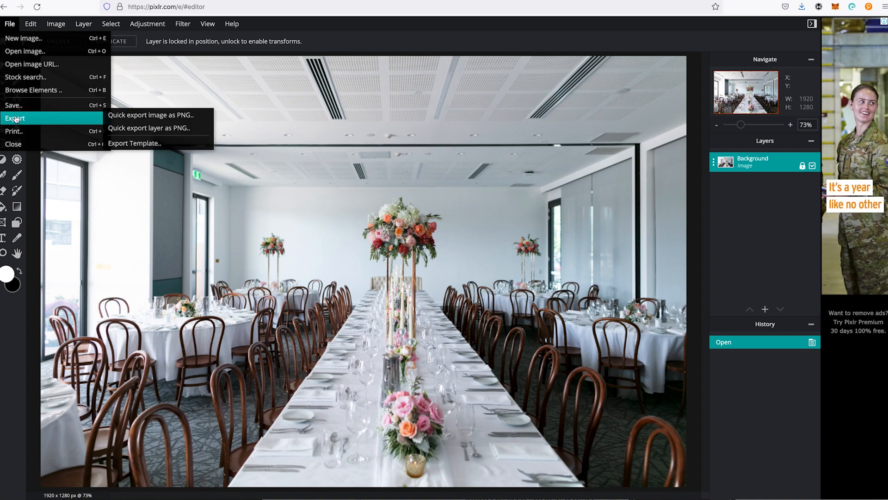
{"action": "left_click", "coordinate": [162, 129]}
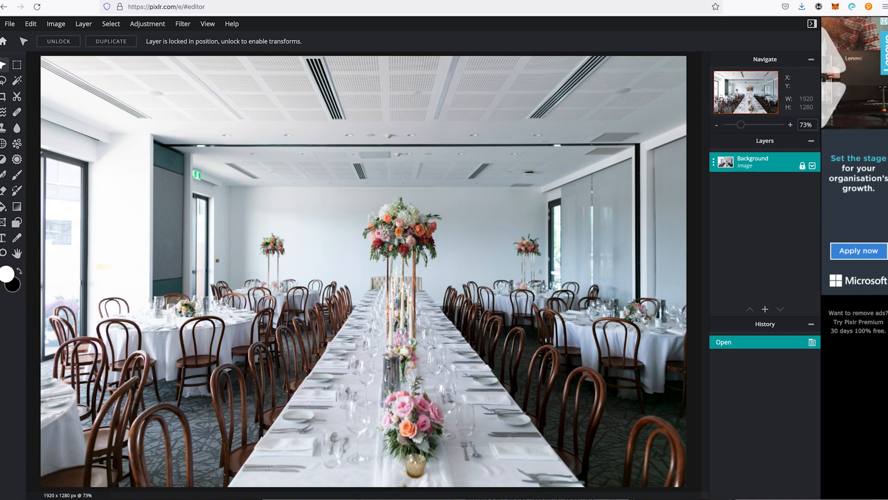
Step: Set up saving the image as a JPG with the quality lowered to 10%
{"action": "left_click", "coordinate": [10, 24]}
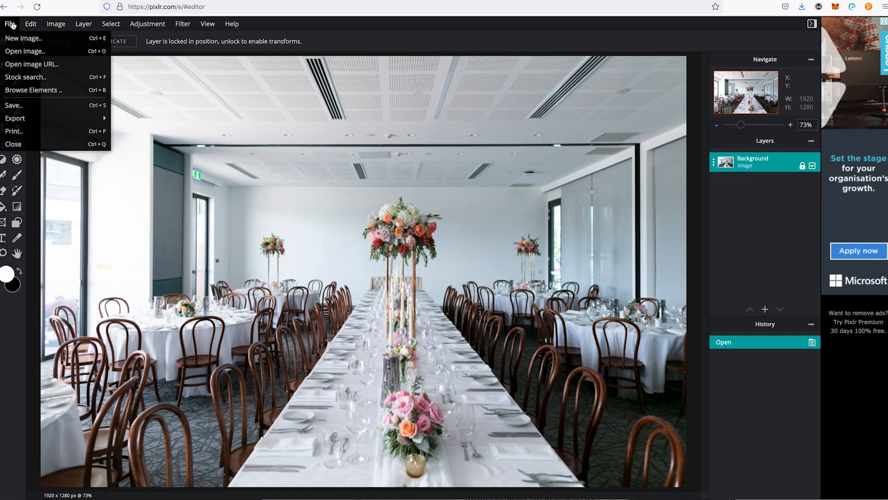
{"action": "left_click", "coordinate": [31, 106]}
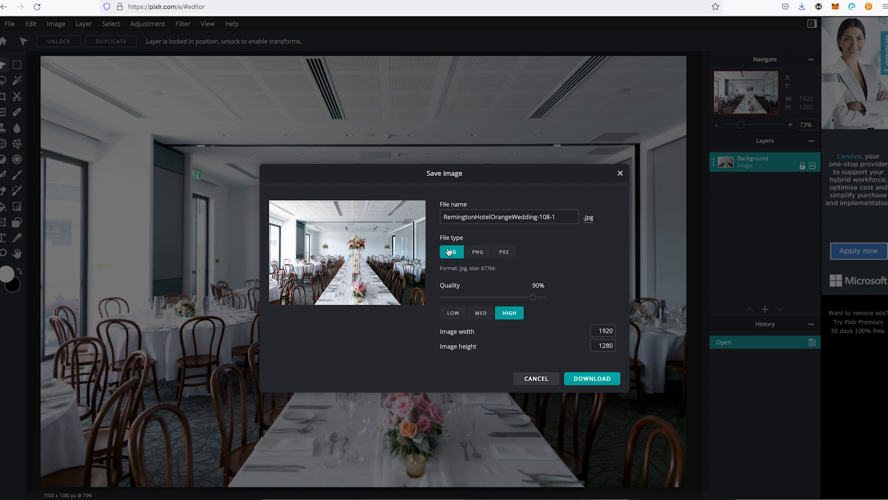
{"action": "left_click_drag", "start_coordinate": [534, 301], "coordinate": [452, 299]}
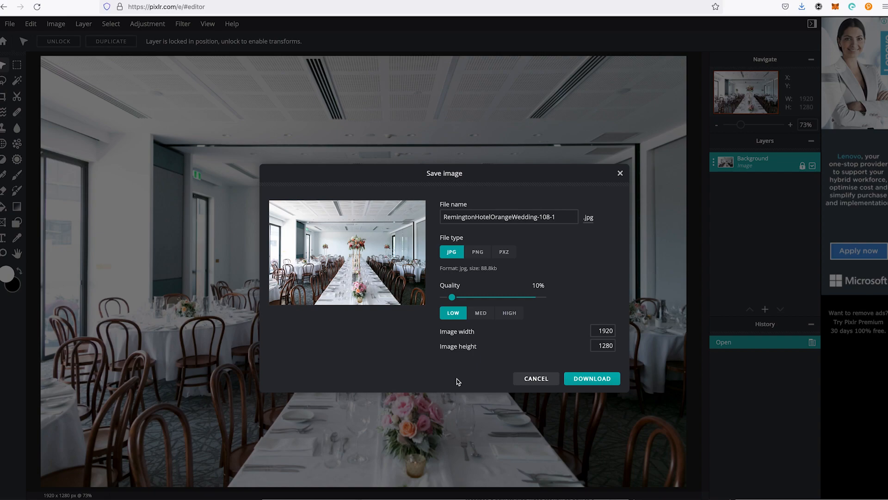
{"action": "triple_click", "coordinate": [487, 268]}
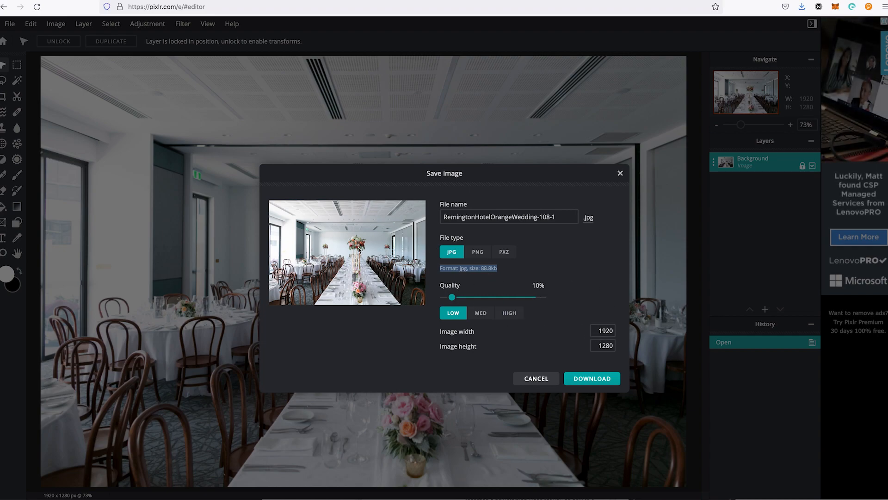
{"action": "double_click", "coordinate": [600, 331]}
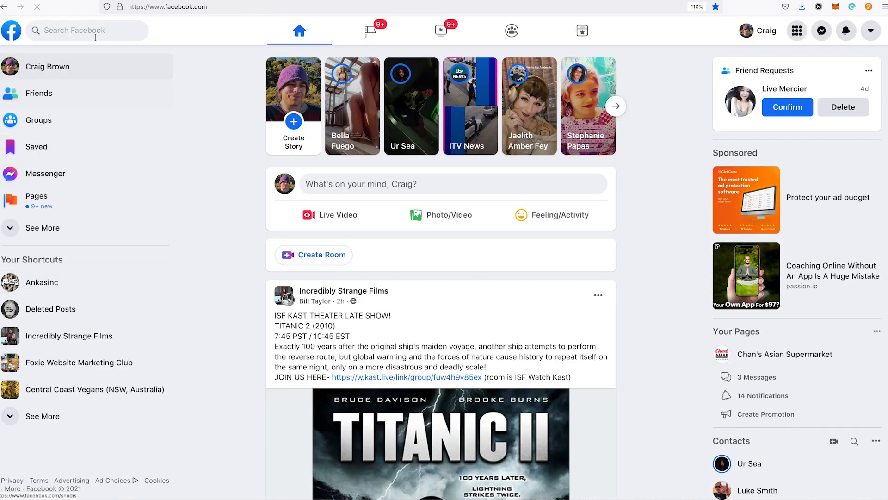
Step: Switch to Facebook and open the managed group Foxie Website Marketing Club
{"action": "left_click", "coordinate": [73, 120]}
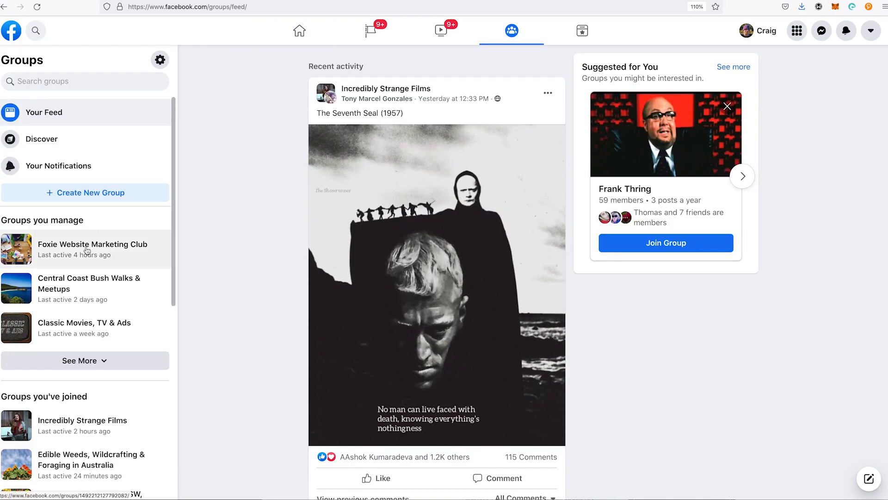
{"action": "left_click", "coordinate": [88, 240]}
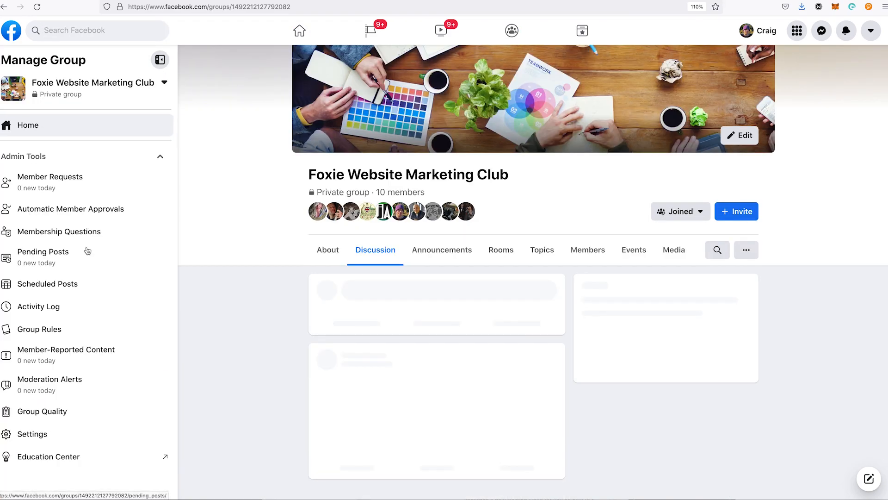
Step: Look through the group's posts and open the shared Astra article about optimizing images in WordPress
{"action": "scroll", "coordinate": [604, 318], "scroll_direction": "down", "scroll_amount": 3}
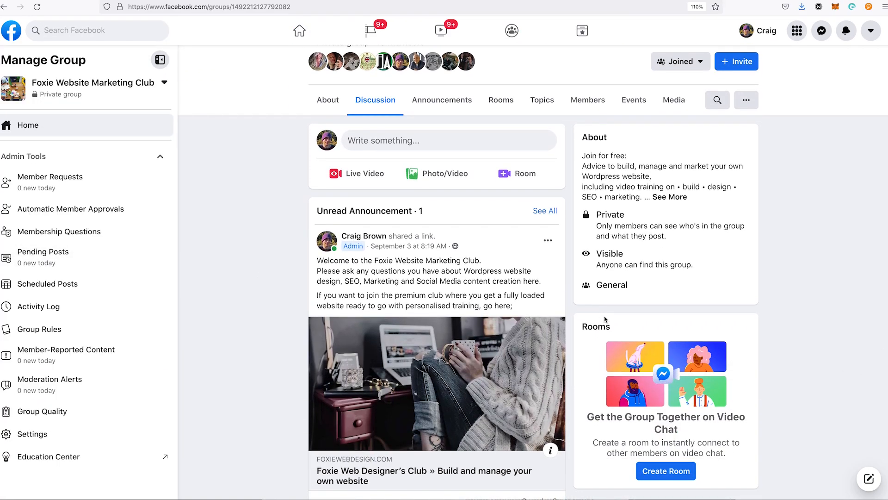
{"action": "scroll", "coordinate": [604, 319], "scroll_direction": "down", "scroll_amount": 10}
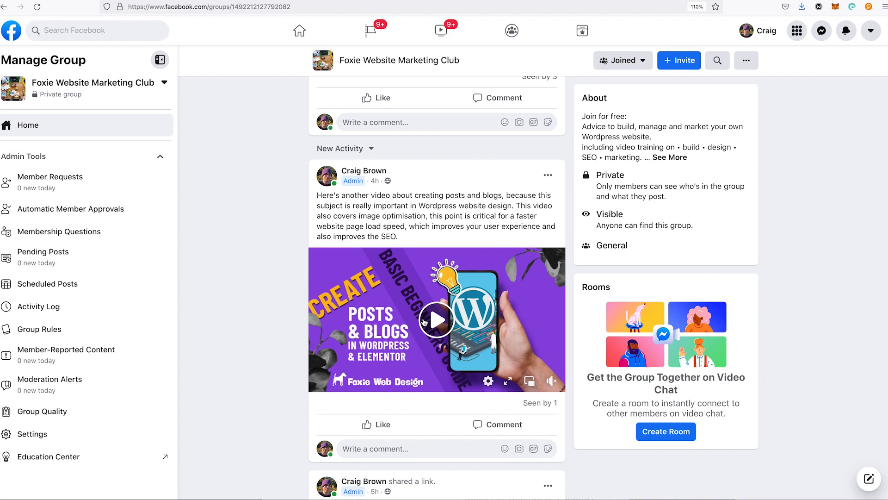
{"action": "scroll", "coordinate": [424, 320], "scroll_direction": "down", "scroll_amount": 4}
{"action": "scroll", "coordinate": [425, 332], "scroll_direction": "down", "scroll_amount": 2}
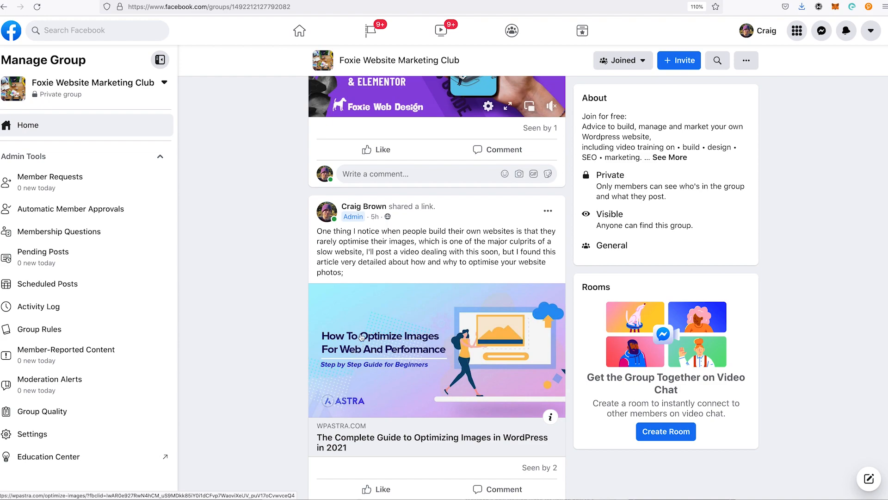
{"action": "left_click", "coordinate": [361, 338]}
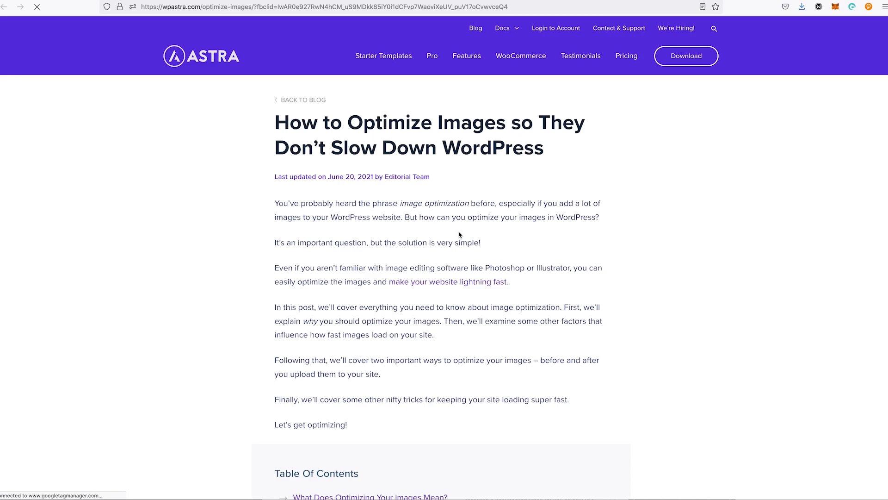
Step: Read the article's reasons for optimizing images, including page loading speed, mobile and the "Improve Your SEO" heading
{"action": "scroll", "coordinate": [457, 235], "scroll_direction": "down", "scroll_amount": 4}
{"action": "scroll", "coordinate": [457, 235], "scroll_direction": "down", "scroll_amount": 10}
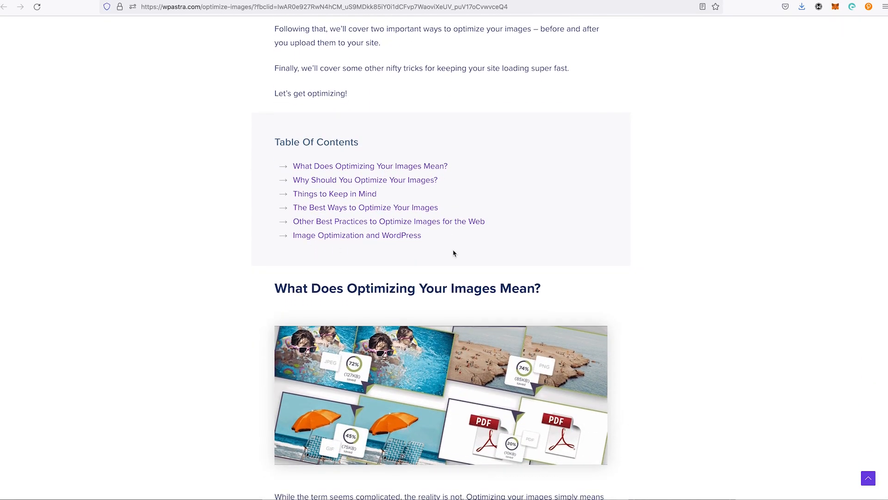
{"action": "scroll", "coordinate": [448, 267], "scroll_direction": "down", "scroll_amount": 12}
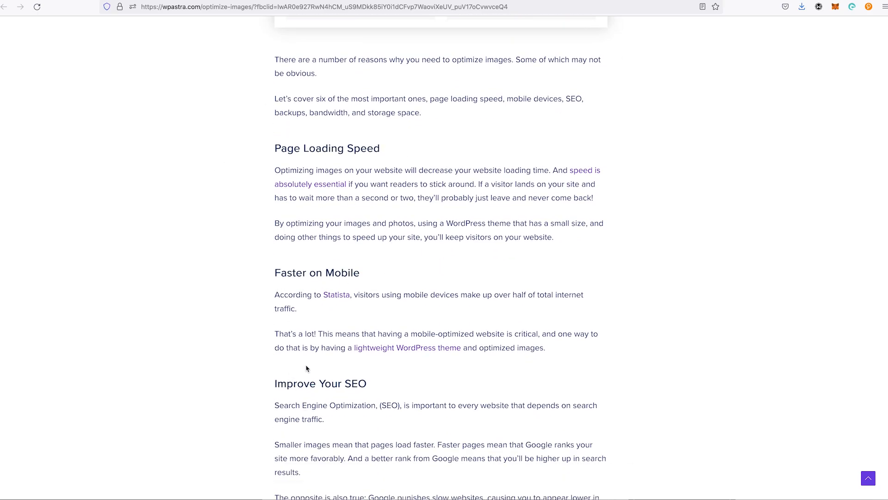
{"action": "triple_click", "coordinate": [308, 380]}
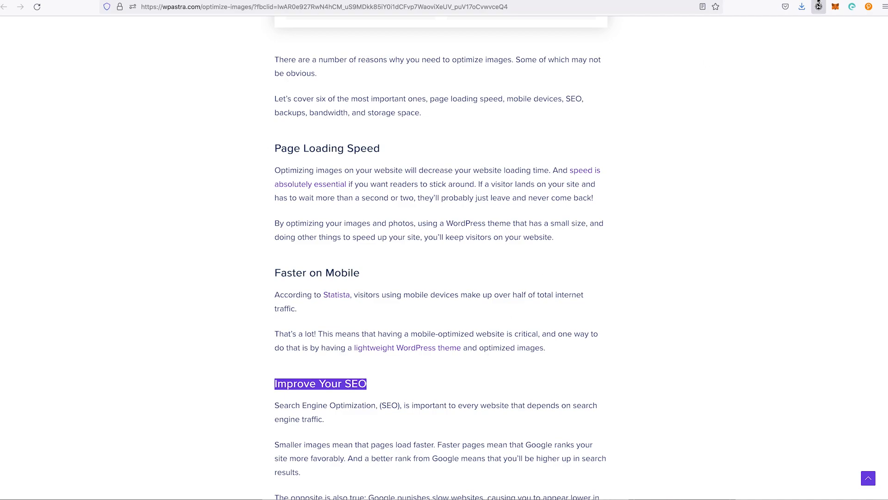
{"action": "left_click", "coordinate": [803, 97]}
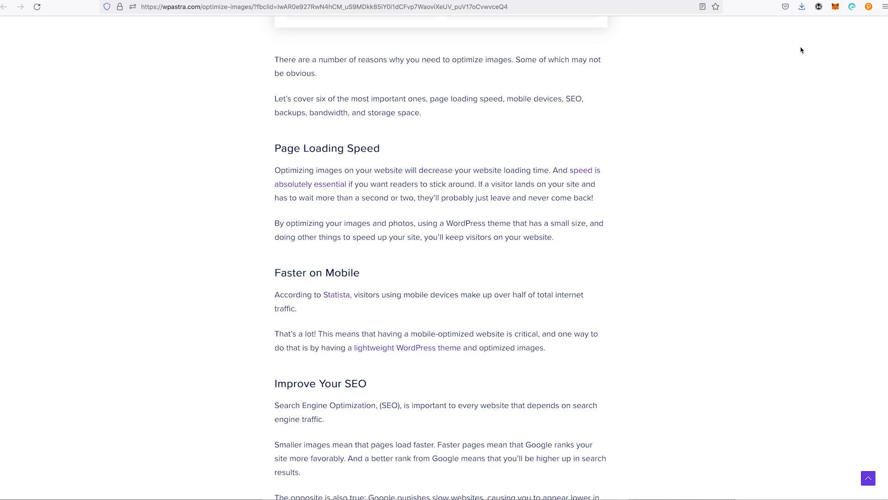
Step: Switch back to Pixlr E, cancel saving the image and close it
{"action": "key", "text": "ctrl+Tab"}
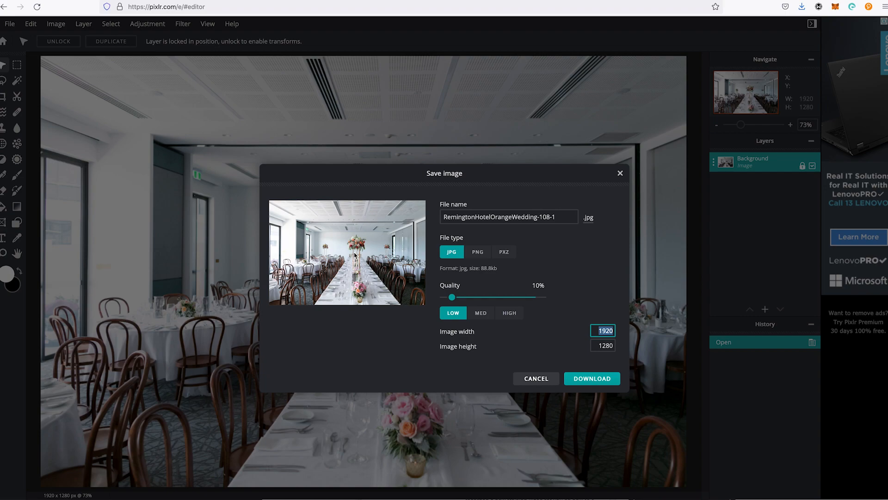
{"action": "left_click", "coordinate": [546, 384]}
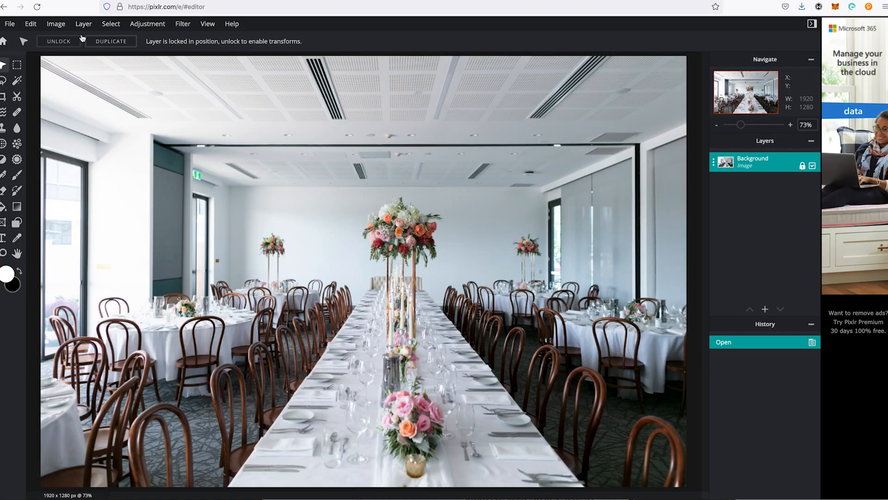
{"action": "left_click", "coordinate": [11, 24]}
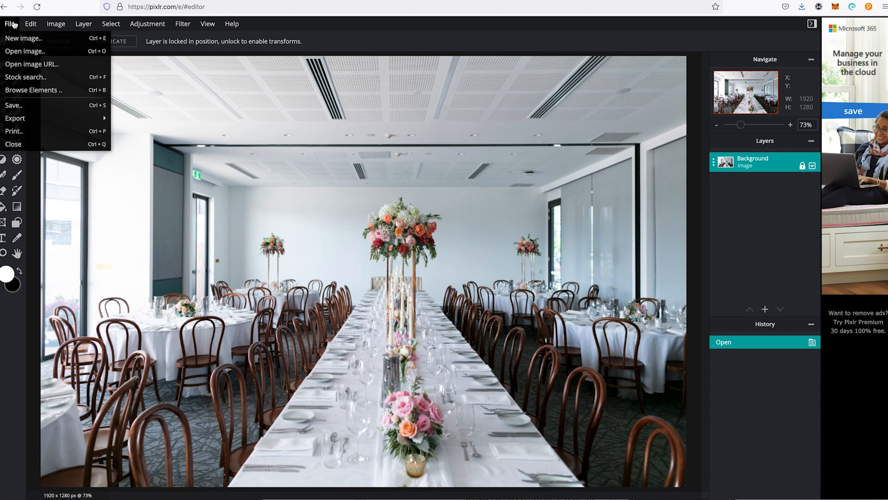
{"action": "left_click", "coordinate": [13, 144]}
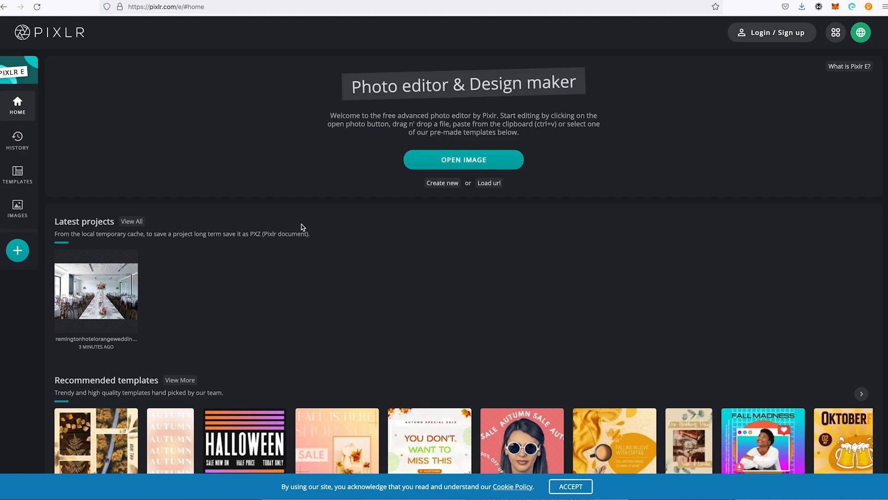
Step: Open the original wedding image again, pre-resized to Ultra HD at 3840 x 2560
{"action": "left_click", "coordinate": [451, 162]}
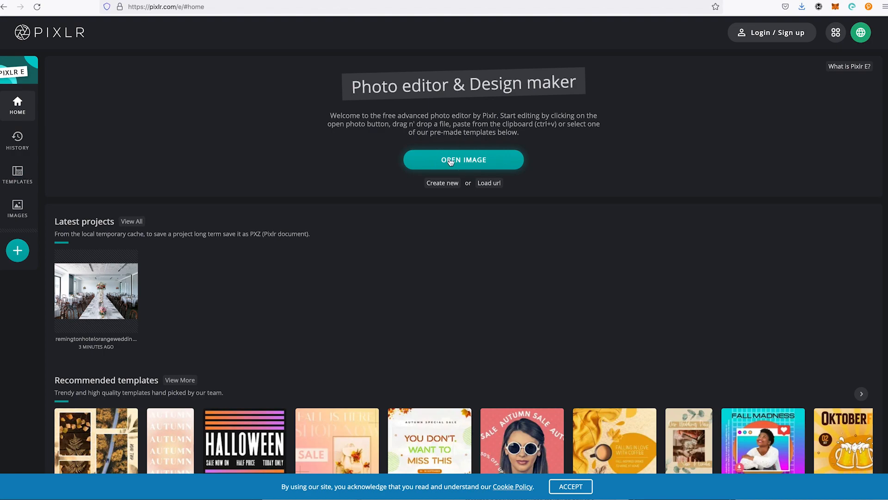
{"action": "double_click", "coordinate": [466, 77]}
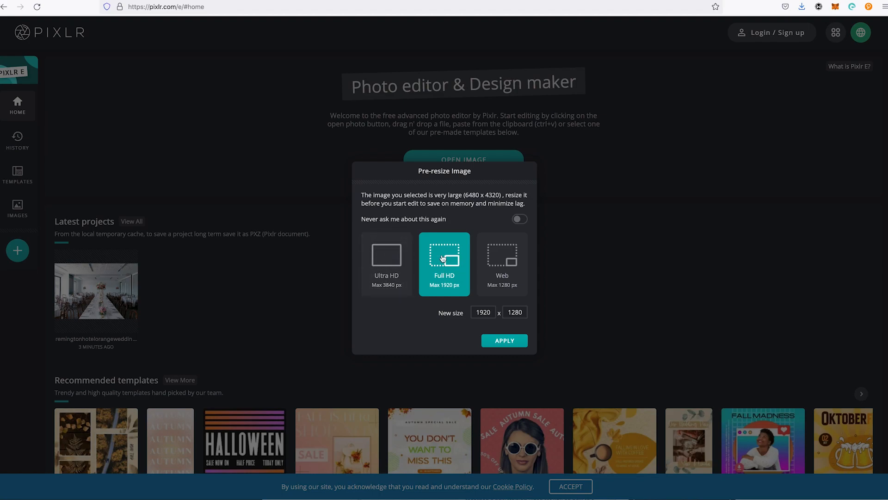
{"action": "left_click", "coordinate": [397, 262]}
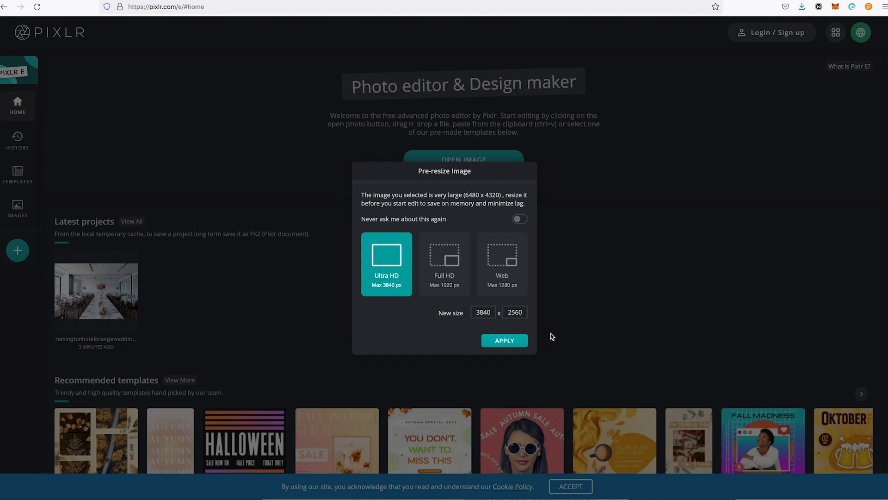
{"action": "left_click", "coordinate": [506, 342]}
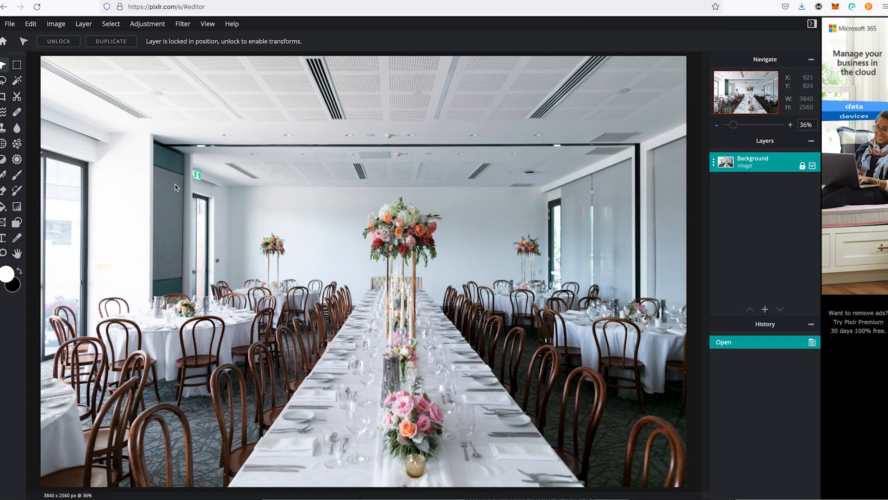
Step: Start a crop of the image constrained to the 16:9 (Widescreen) ratio preset
{"action": "left_click", "coordinate": [3, 96]}
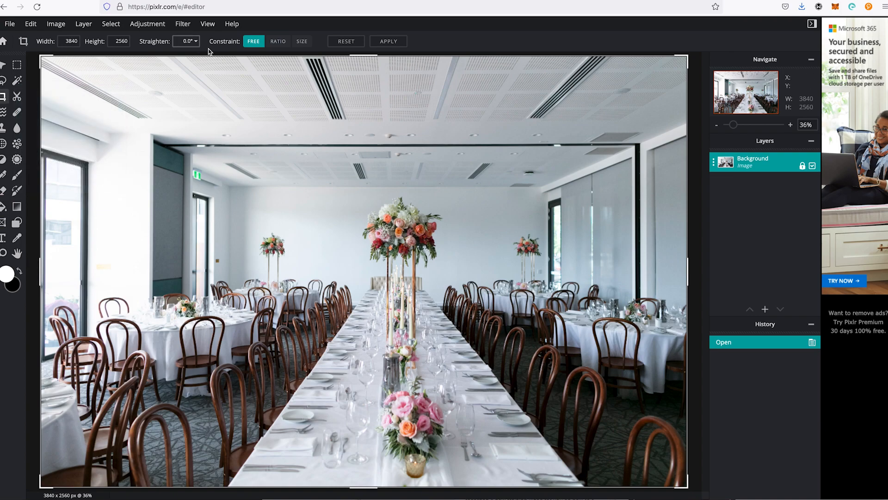
{"action": "left_click", "coordinate": [277, 46]}
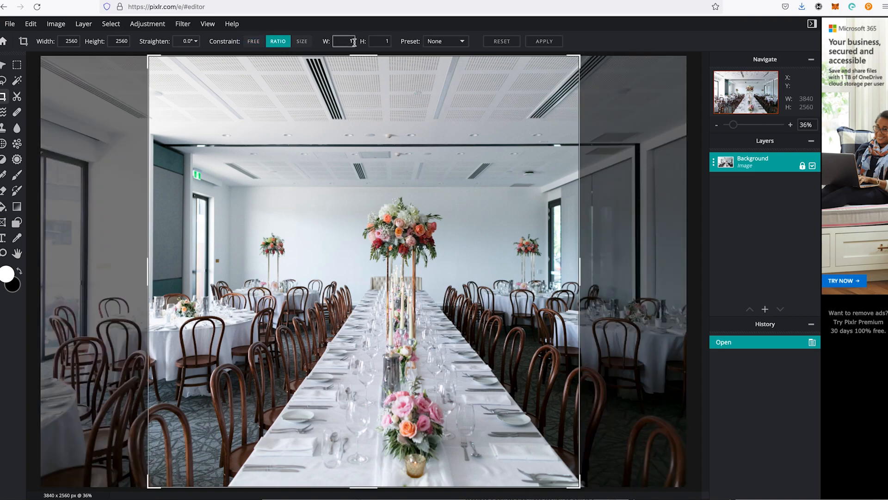
{"action": "left_click", "coordinate": [444, 41]}
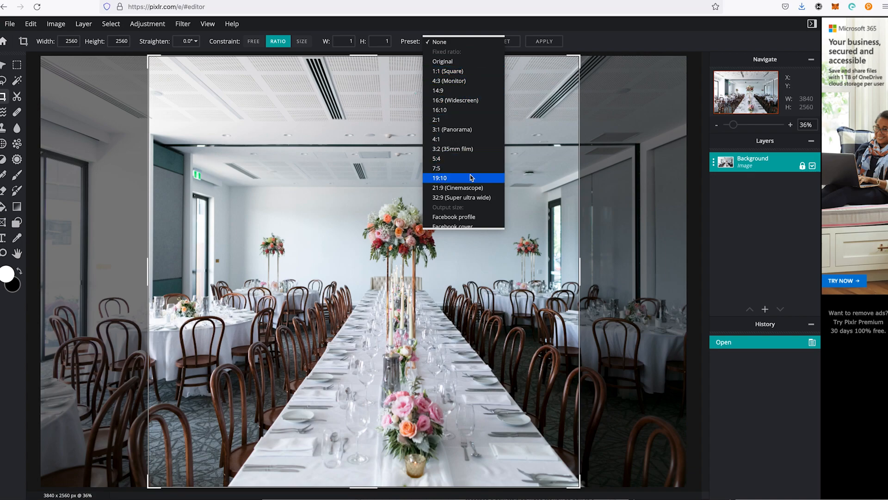
{"action": "left_click", "coordinate": [463, 101]}
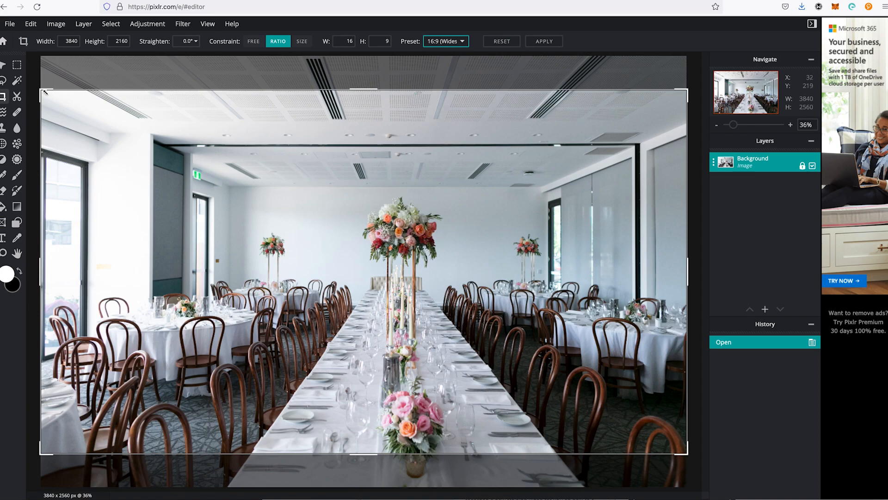
Step: Shrink the crop frame to about 3444 x 1937, position it to trim the ceiling and table foreground, and apply the crop
{"action": "left_click_drag", "start_coordinate": [39, 91], "coordinate": [106, 99]}
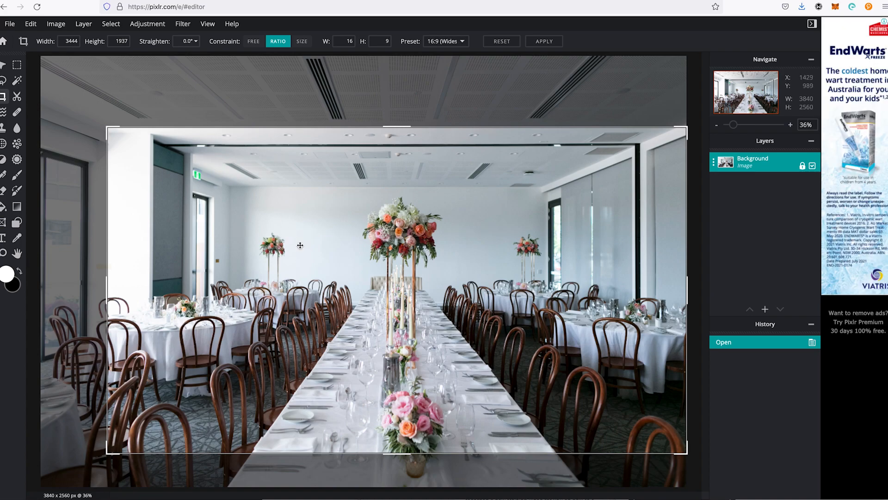
{"action": "left_click_drag", "start_coordinate": [393, 289], "coordinate": [396, 337]}
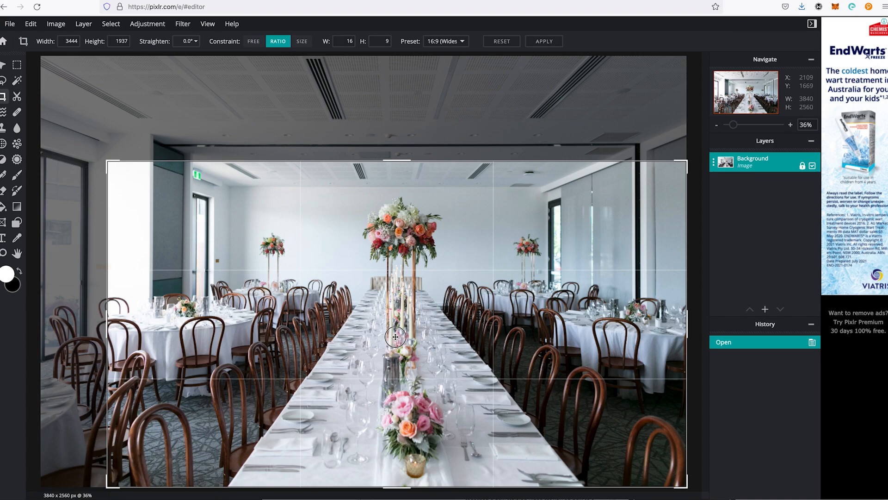
{"action": "left_click_drag", "start_coordinate": [397, 324], "coordinate": [401, 291]}
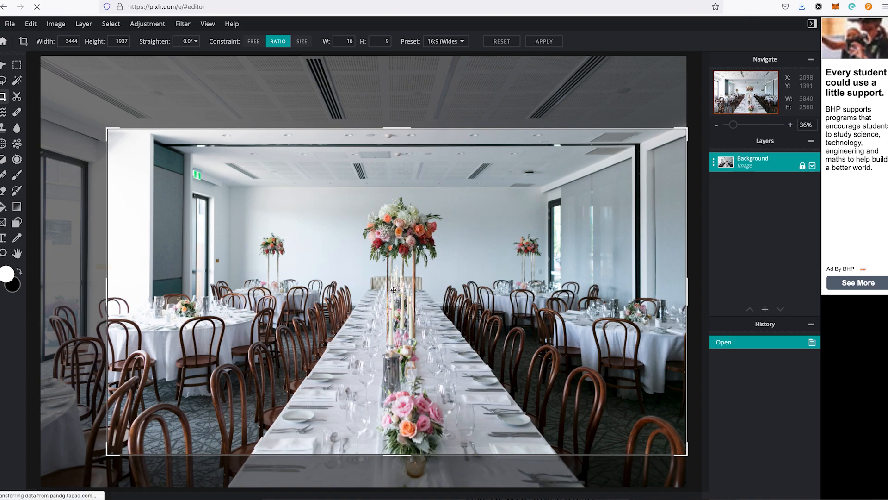
{"action": "key", "text": "Return"}
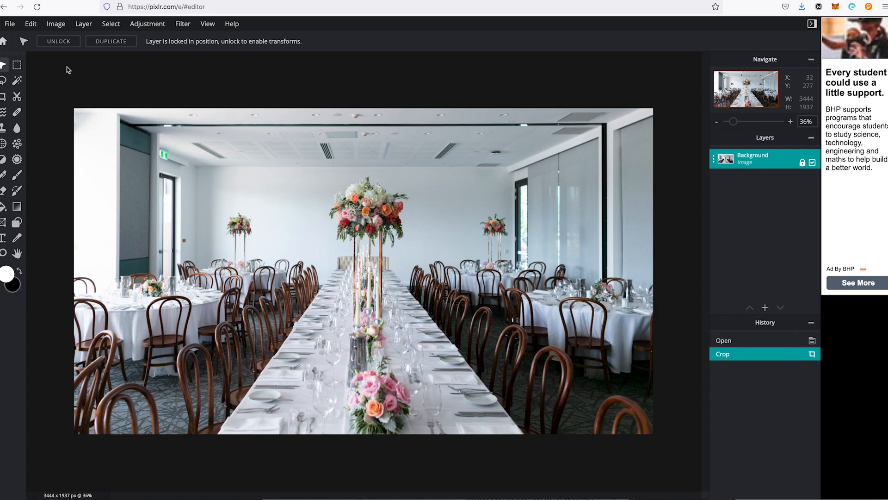
Step: Set up saving the cropped image as a JPG with the quality lowered to 10%
{"action": "left_click", "coordinate": [7, 23]}
{"action": "left_click", "coordinate": [64, 70]}
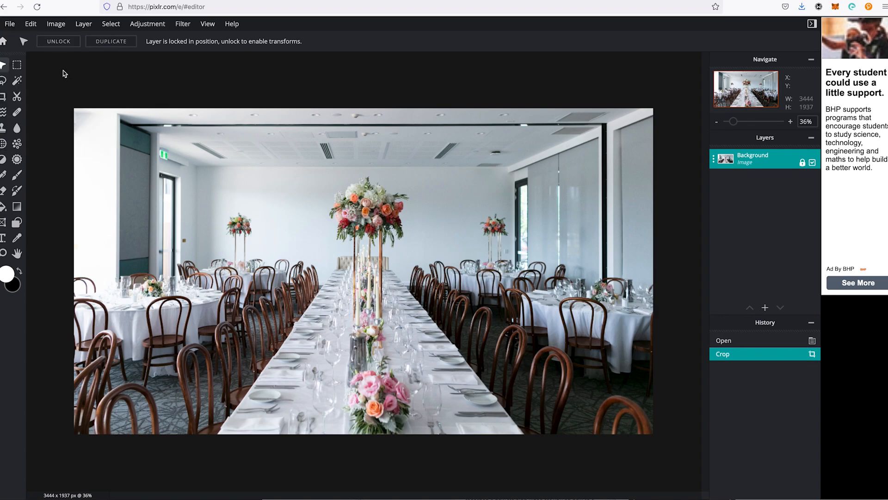
{"action": "left_click", "coordinate": [10, 24]}
{"action": "left_click", "coordinate": [34, 105]}
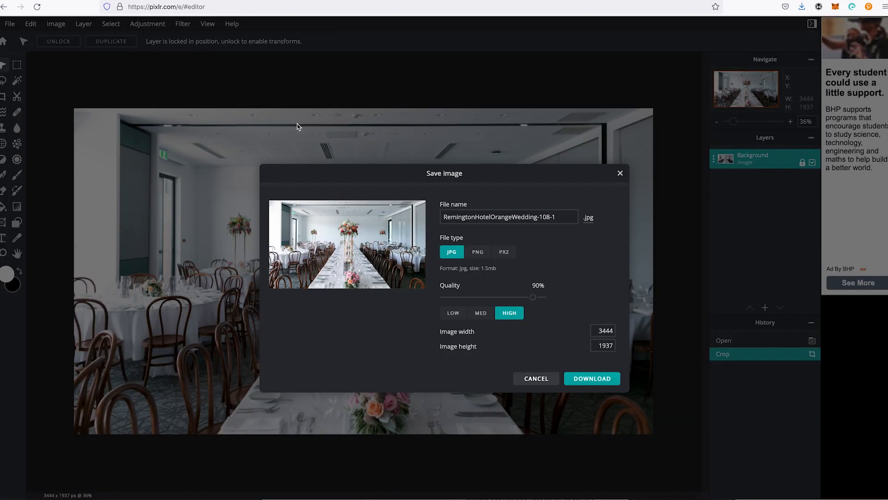
{"action": "left_click_drag", "start_coordinate": [533, 297], "coordinate": [453, 290]}
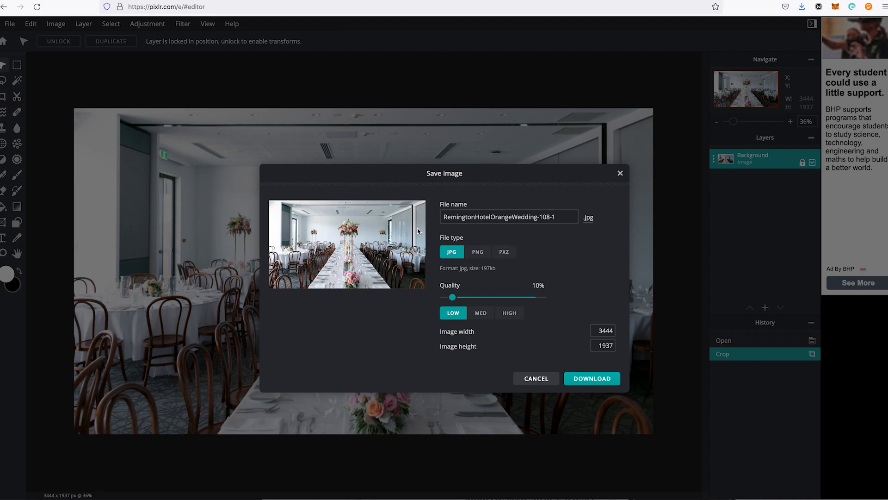
Step: Set the image width to 1920 and download the JPG, choosing to save the file to disk
{"action": "left_click", "coordinate": [606, 331]}
{"action": "double_click", "coordinate": [605, 333]}
{"action": "type", "text": "1920"}
{"action": "key", "text": "Tab"}
{"action": "left_click", "coordinate": [590, 379]}
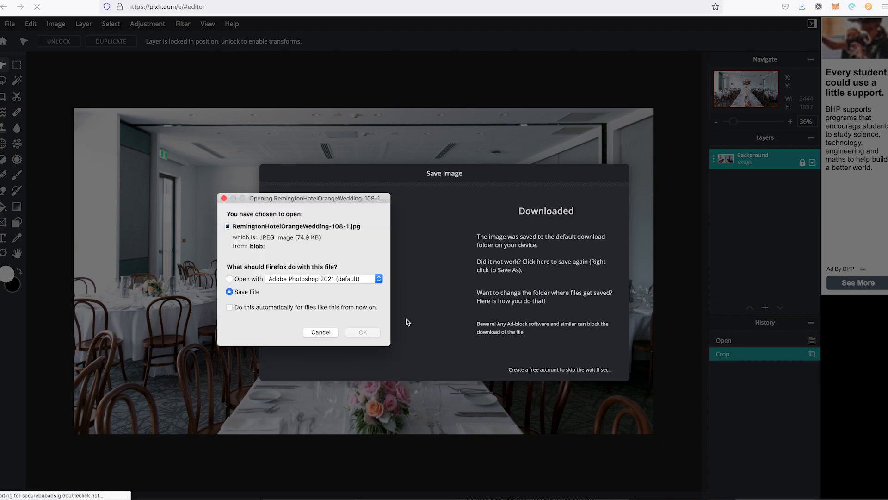
{"action": "left_click", "coordinate": [358, 334]}
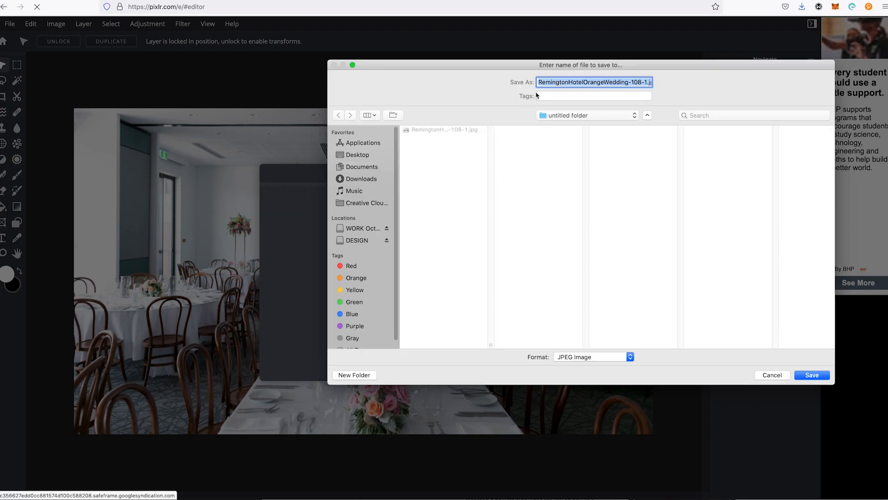
Step: Insert hyphens between the words of the file name to make it Remington-Hotel-Orange-Wedding-108-1.jpg
{"action": "left_click", "coordinate": [639, 81]}
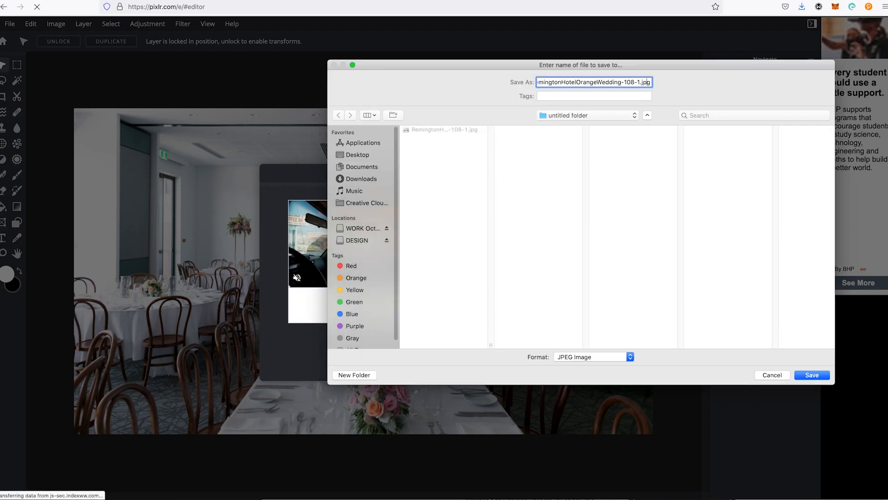
{"action": "key", "text": "super+a"}
{"action": "key", "text": "Left"}
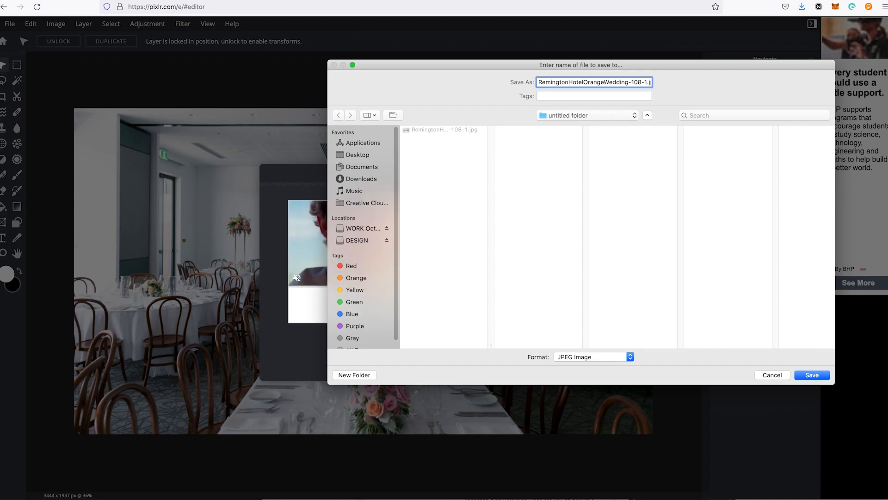
{"action": "key", "text": "Right"}
{"action": "key", "text": "Right"}
{"action": "key", "text": "Right"}
{"action": "key", "text": "Right"}
{"action": "key", "text": "Right"}
{"action": "key", "text": "Right"}
{"action": "key", "text": "Right"}
{"action": "key", "text": "Right"}
{"action": "key", "text": "Right"}
{"action": "type", "text": "-"}
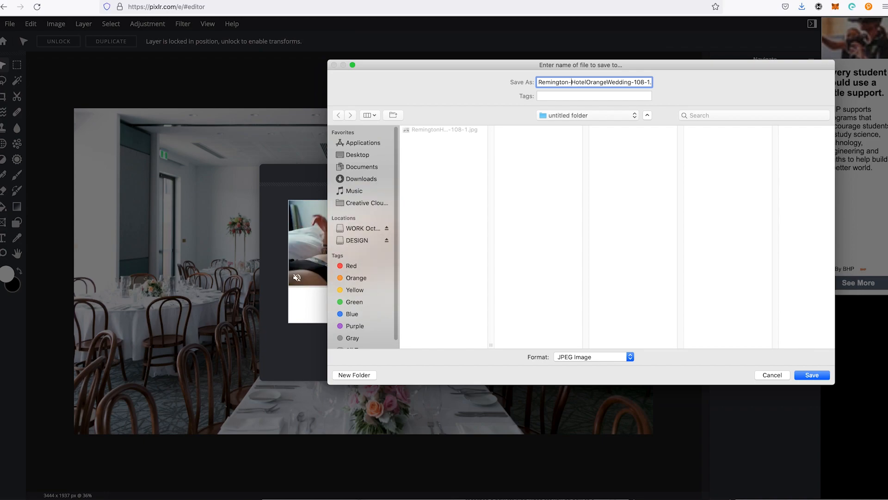
{"action": "key", "text": "Right"}
{"action": "key", "text": "Right"}
{"action": "key", "text": "Right"}
{"action": "key", "text": "Right"}
{"action": "key", "text": "Right"}
{"action": "type", "text": "-"}
{"action": "key", "text": "Right"}
{"action": "key", "text": "Right"}
Step: Replace the number ending of the file name to make it Remington-Hotel-Orange-Wedding-1920x1080.jpg
{"action": "key", "text": "Right"}
{"action": "key", "text": "Right"}
{"action": "key", "text": "Right"}
{"action": "type", "text": "-"}
{"action": "key", "text": "Right"}
{"action": "key", "text": "Right"}
{"action": "key", "text": "Right"}
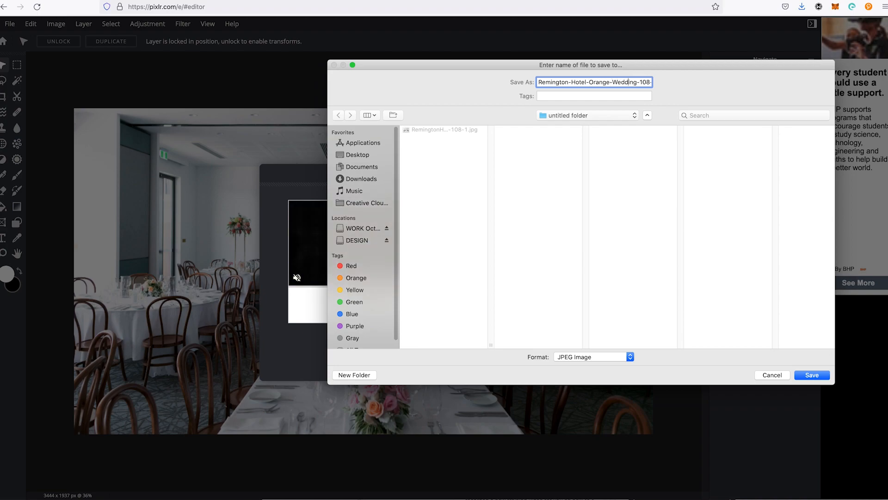
{"action": "key", "text": "Right"}
{"action": "key", "text": "Right"}
{"action": "key", "text": "Right"}
{"action": "key", "text": "Right"}
{"action": "key", "text": "Right"}
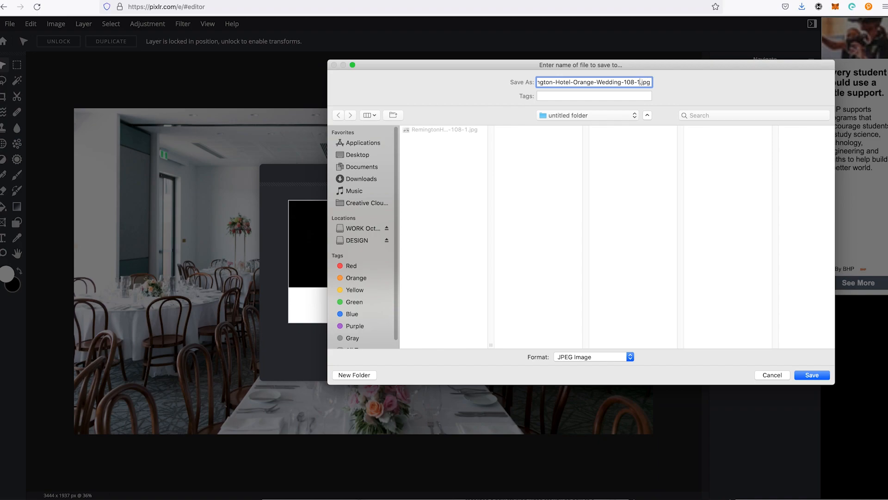
{"action": "key", "text": "BackSpace"}
{"action": "key", "text": "BackSpace"}
{"action": "key", "text": "BackSpace"}
{"action": "key", "text": "BackSpace"}
{"action": "type", "text": "920"}
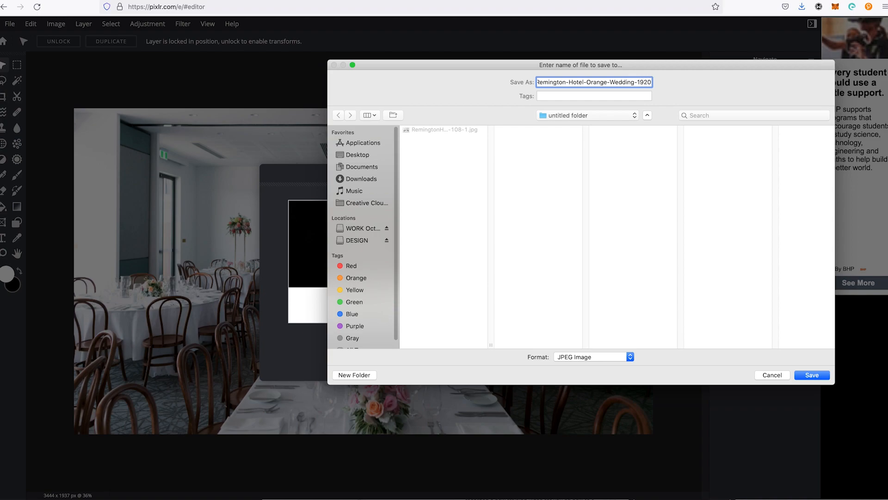
{"action": "type", "text": "x1080.jpg"}
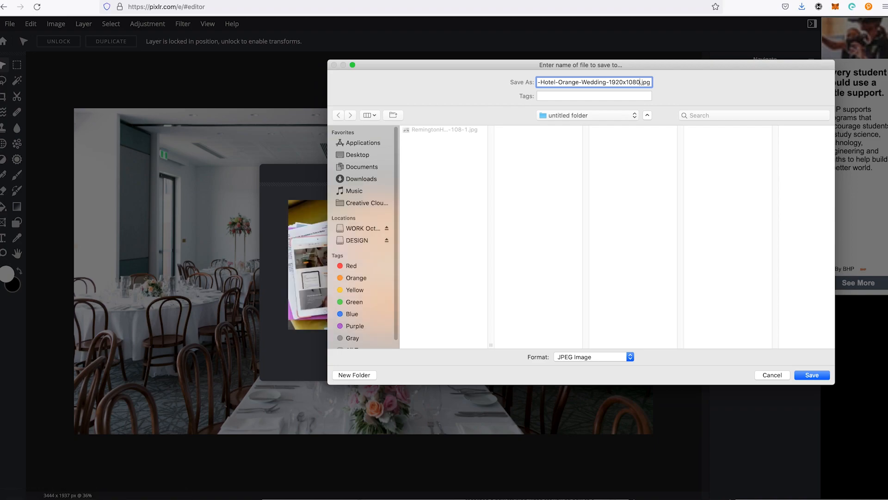
Step: Save the renamed JPG in the untitled folder and close the finished image download dialog
{"action": "key", "text": "Return"}
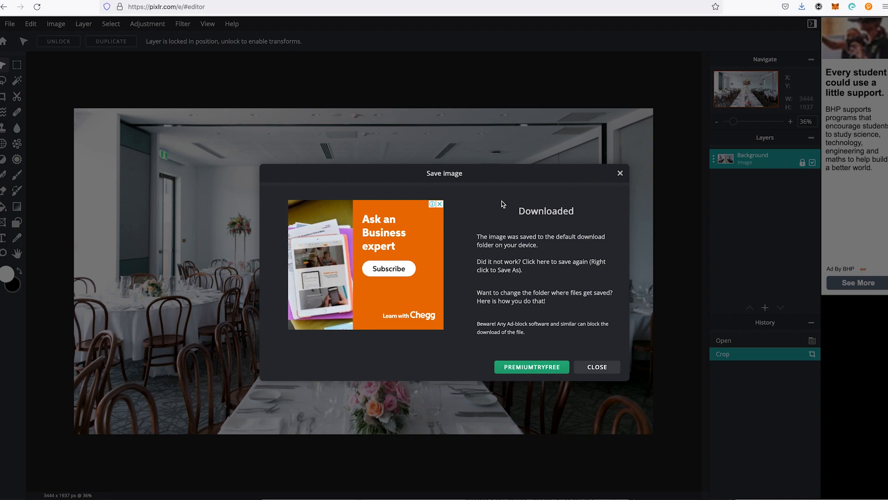
{"action": "left_click", "coordinate": [600, 367]}
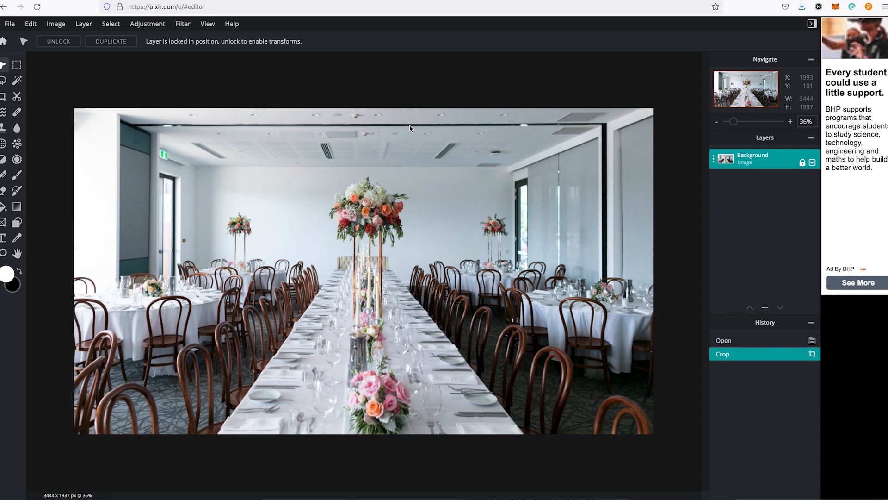
Step: Switch back to the WordPress featured image library and check the file size of the selected wedding image
{"action": "left_click", "coordinate": [569, 58]}
{"action": "key", "text": "ctrl+Tab"}
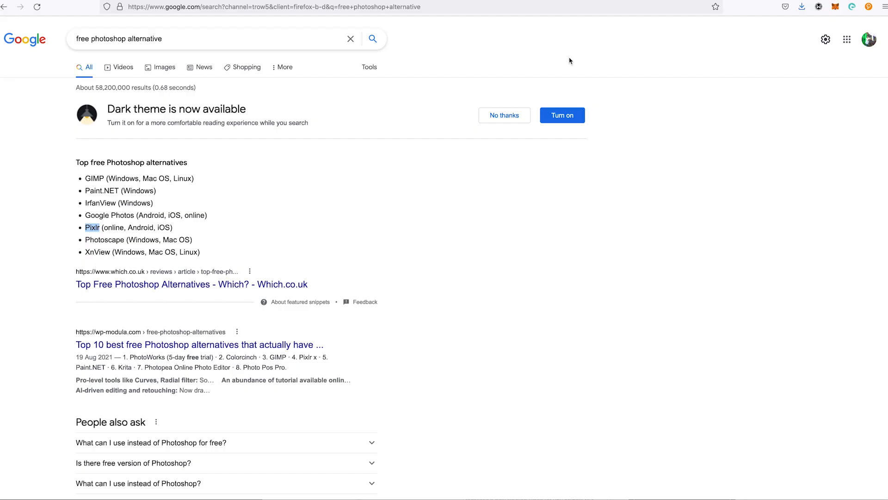
{"action": "key", "text": "ctrl+Tab"}
{"action": "key", "text": "ctrl+Tab"}
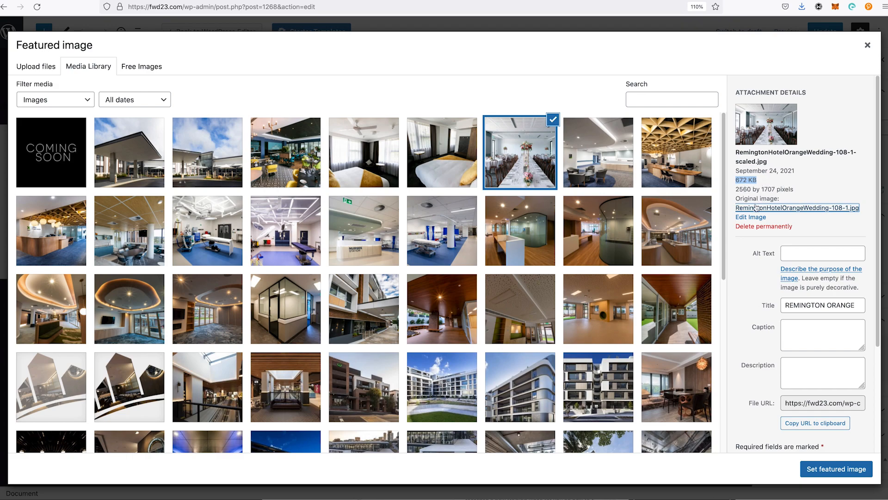
{"action": "left_click", "coordinate": [808, 190]}
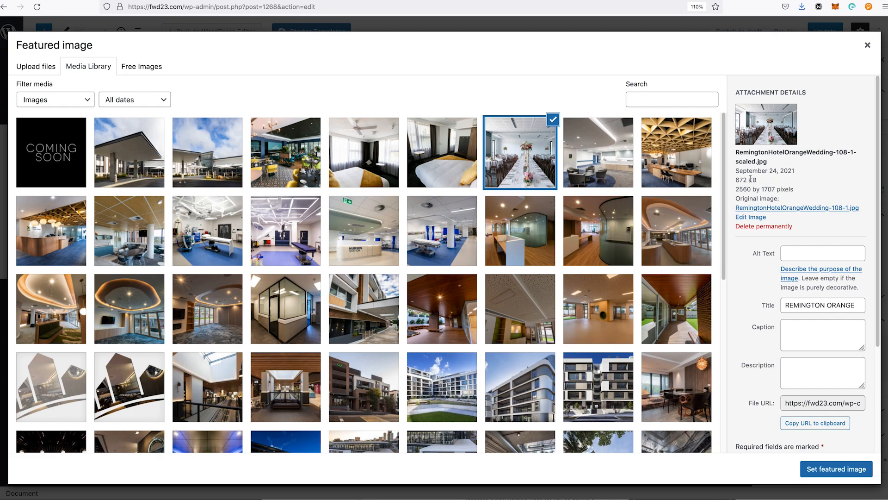
{"action": "triple_click", "coordinate": [734, 180]}
Step: Upload Remington-Hotel-Orange-Wedding-1920x1080.jpg from the untitled folder to the media library
{"action": "left_click", "coordinate": [45, 68]}
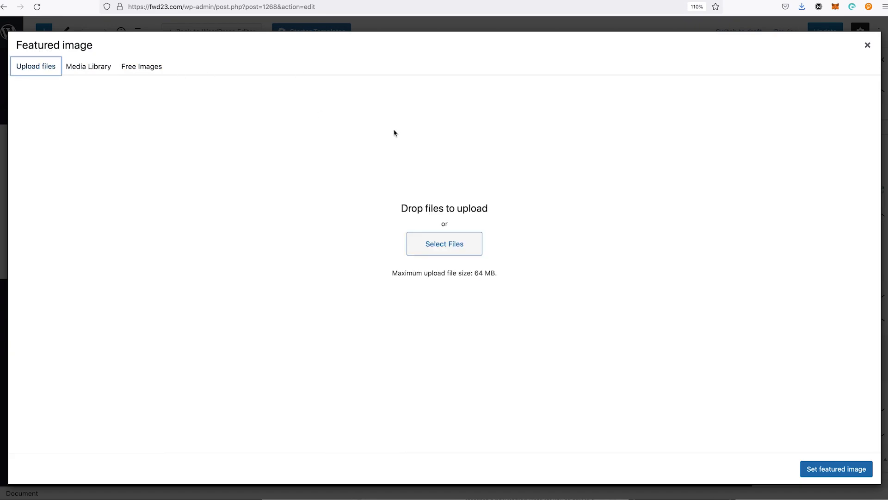
{"action": "left_click", "coordinate": [442, 239]}
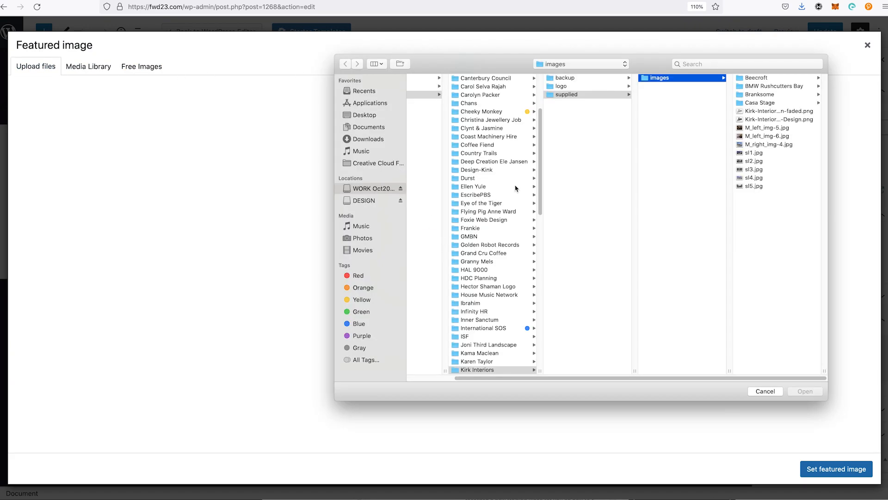
{"action": "left_click", "coordinate": [586, 64]}
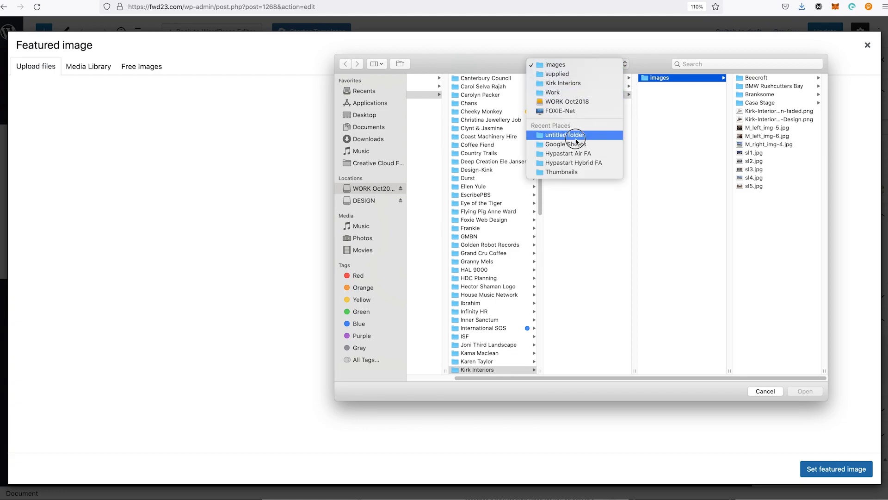
{"action": "left_click", "coordinate": [577, 136]}
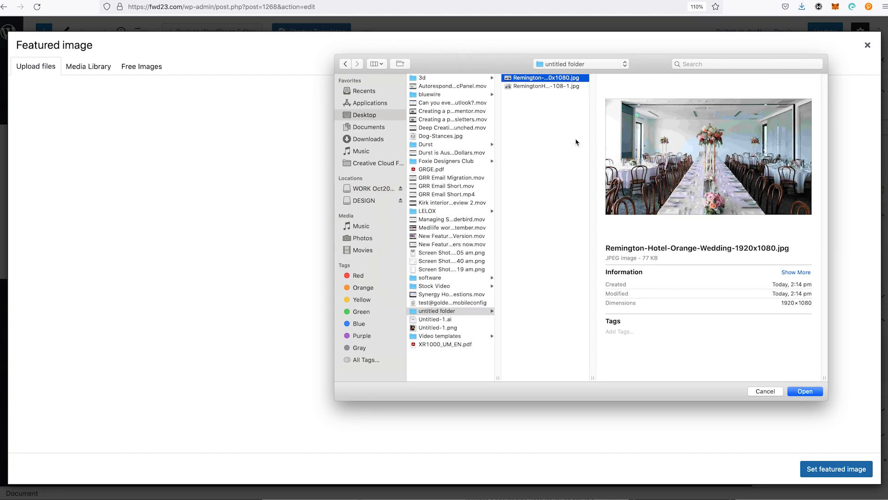
{"action": "key", "text": "Return"}
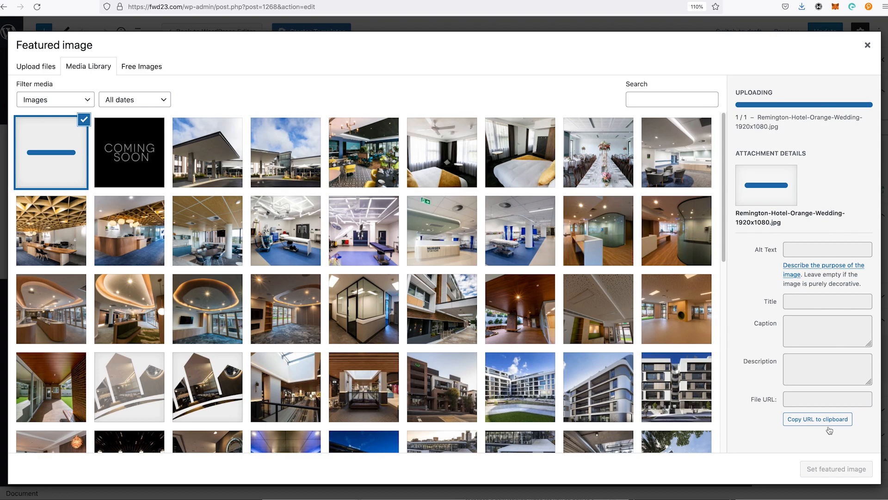
Step: Set the uploaded image as the featured image and update the post
{"action": "left_click", "coordinate": [838, 469]}
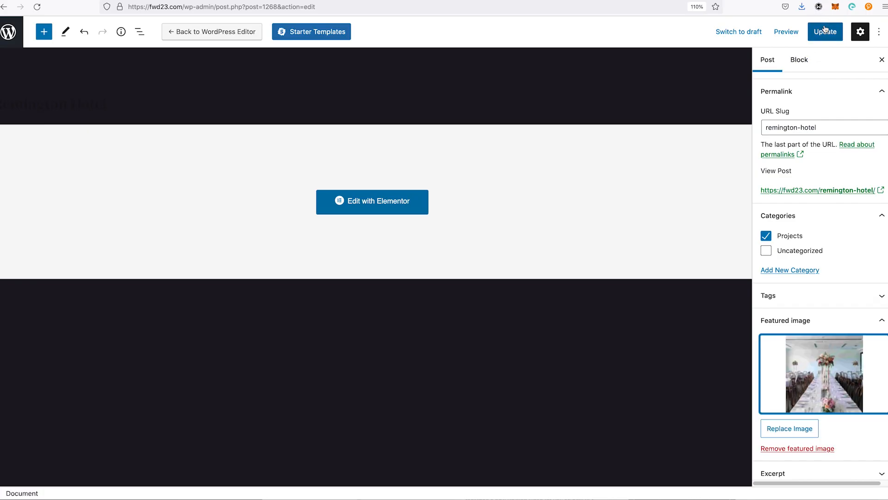
{"action": "left_click", "coordinate": [826, 29]}
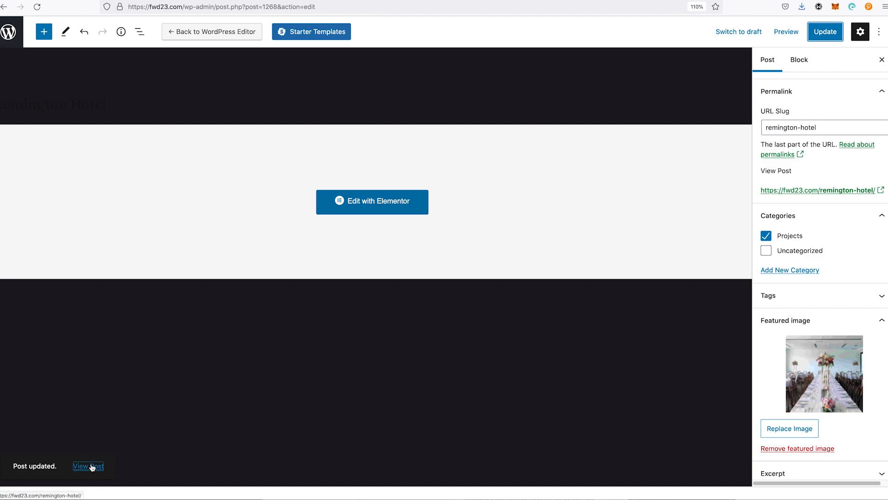
Step: Go to the site's projects page at fwd23.com/projects/ to view the new featured image
{"action": "left_click", "coordinate": [188, 6]}
{"action": "left_click_drag", "start_coordinate": [187, 7], "coordinate": [372, 24]}
{"action": "type", "text": "pro"}
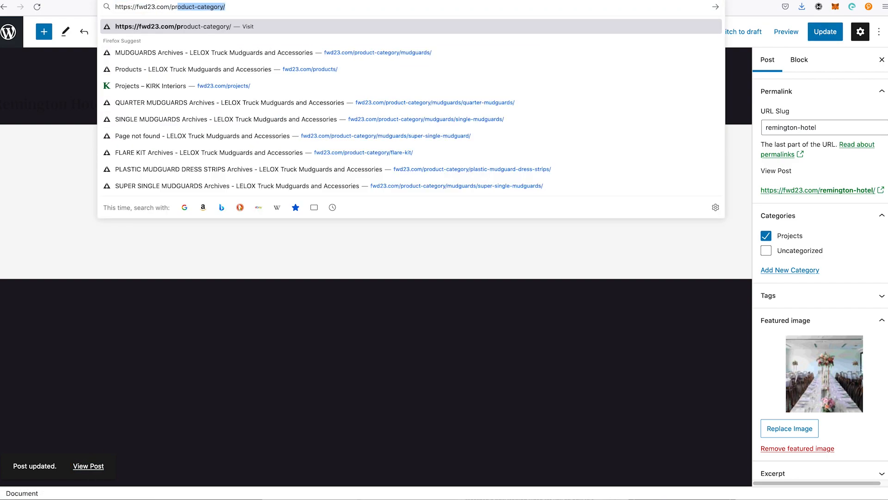
{"action": "type", "text": "jects"}
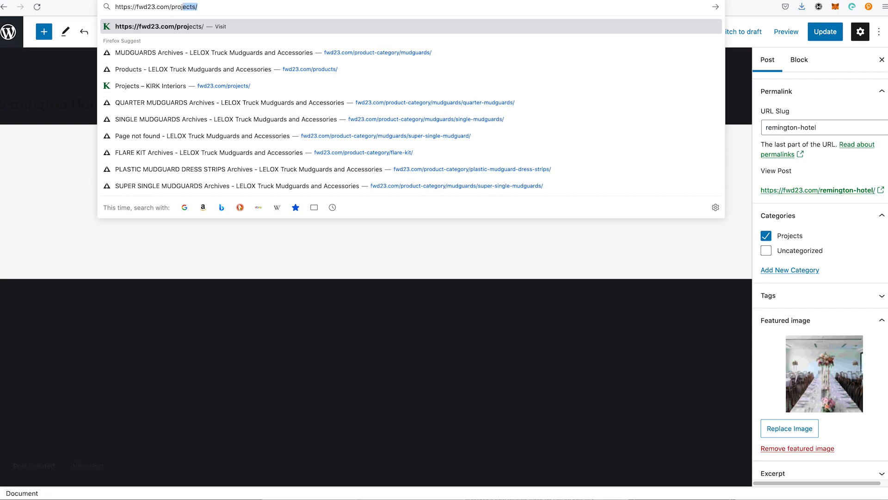
{"action": "key", "text": "Return"}
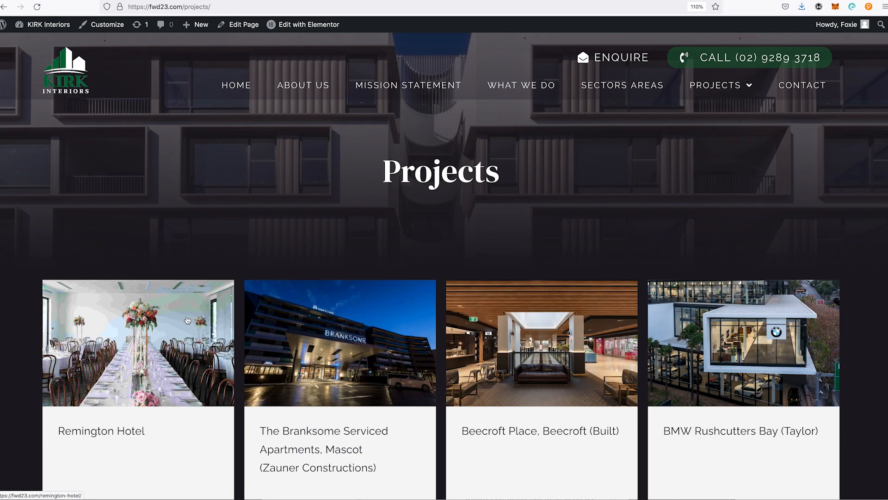
Step: Search for pixlr in a new browser tab and open the Pixlr E advanced photo editor
{"action": "key", "text": "super+t"}
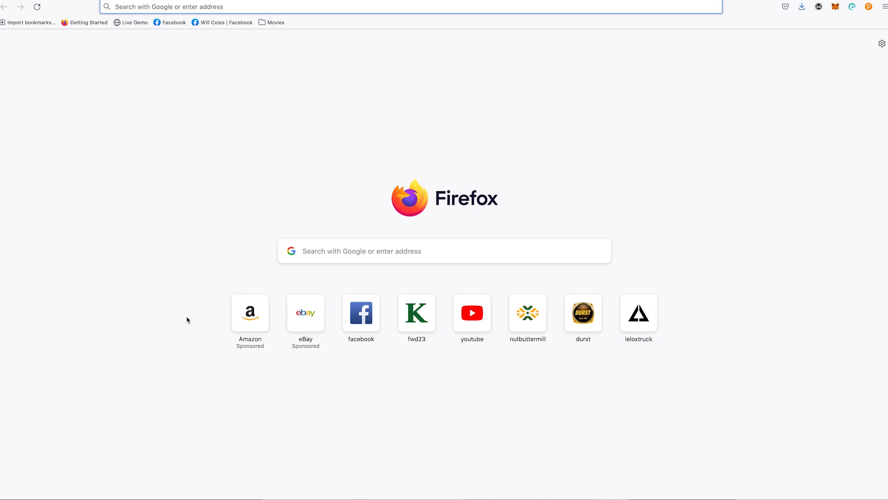
{"action": "type", "text": "opi"}
{"action": "key", "text": "BackSpace"}
{"action": "key", "text": "BackSpace"}
{"action": "key", "text": "BackSpace"}
{"action": "type", "text": "pix"}
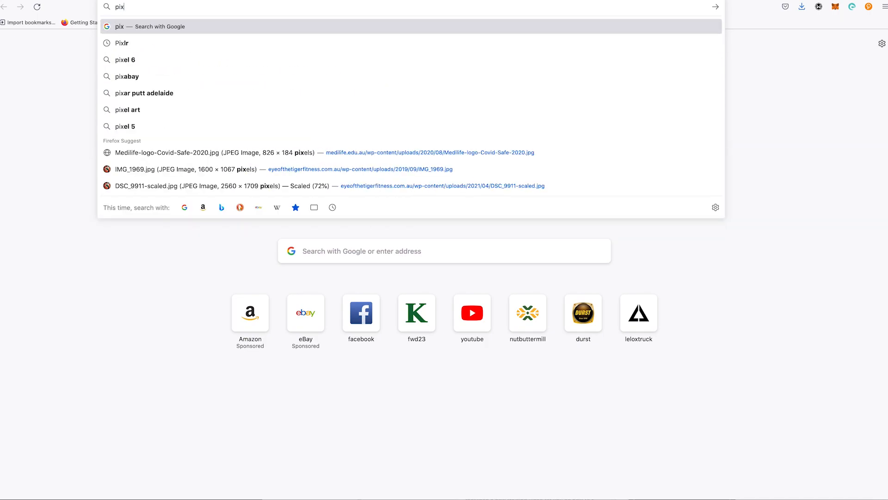
{"action": "type", "text": "lr"}
{"action": "key", "text": "Return"}
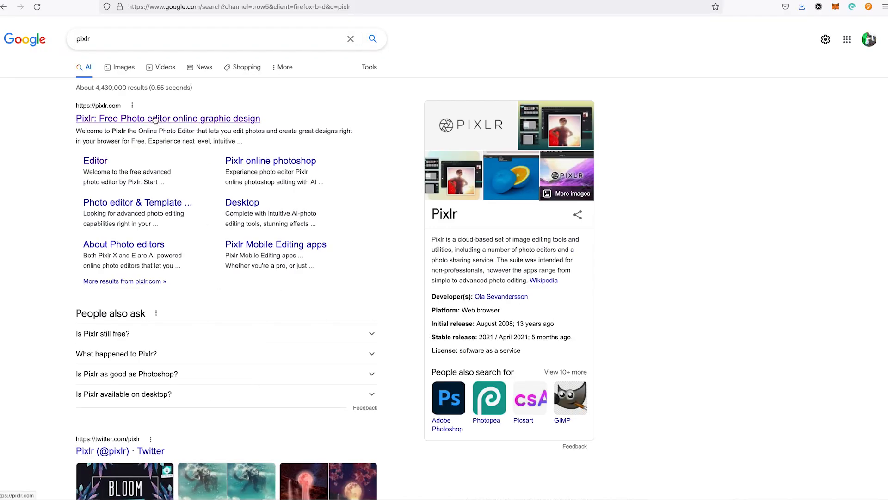
{"action": "left_click", "coordinate": [124, 121]}
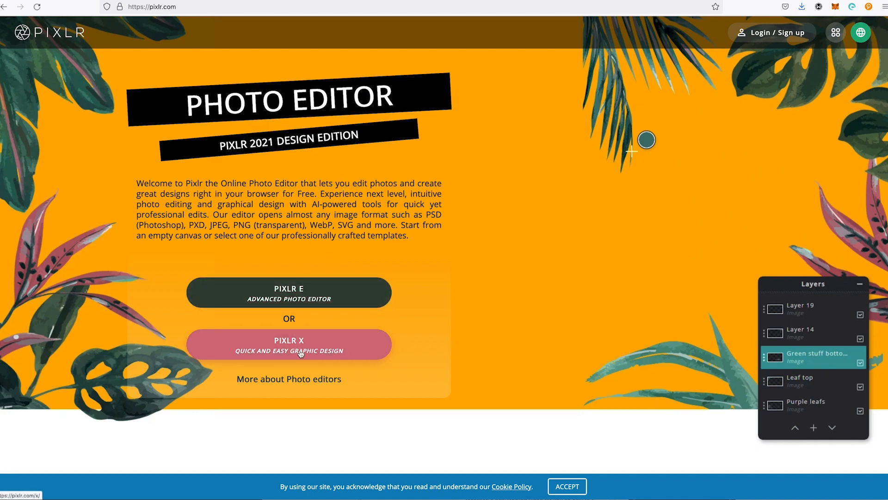
{"action": "left_click", "coordinate": [305, 301]}
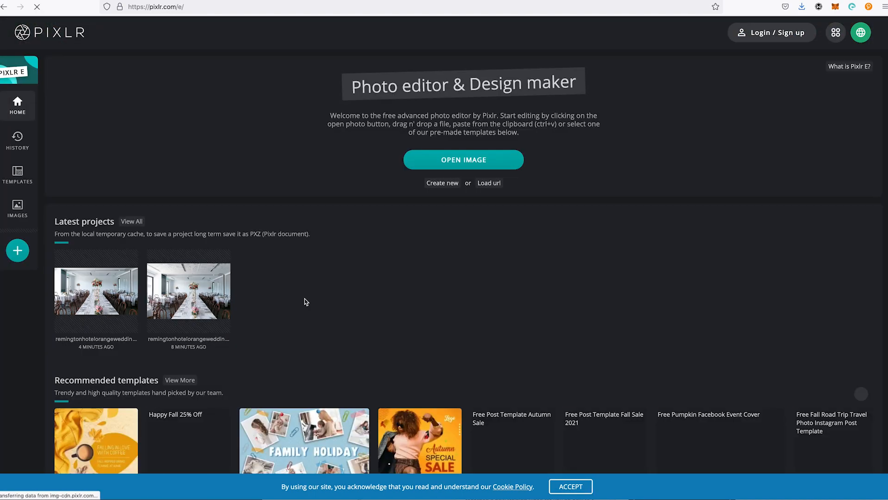
Step: Open the original RemingtonHotelOrangeWedding-108-1.jpg, pre-resized to Ultra HD at 3840 x 2560
{"action": "left_click", "coordinate": [448, 160]}
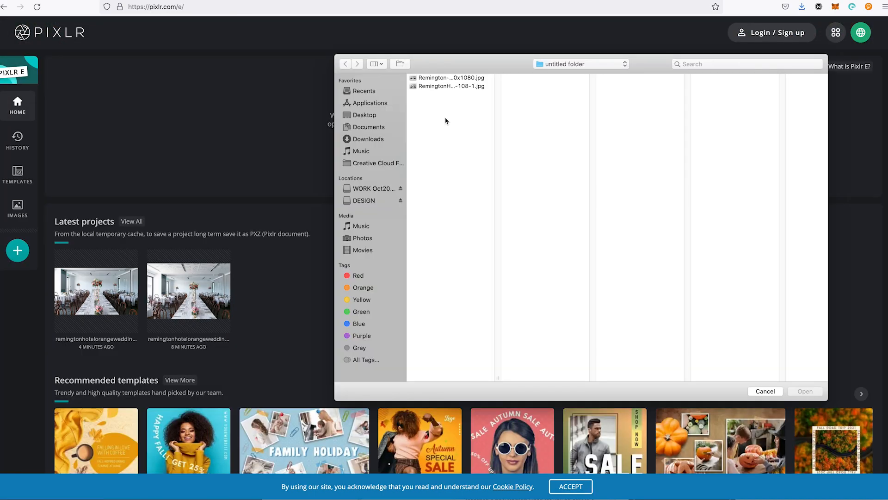
{"action": "left_click", "coordinate": [450, 87]}
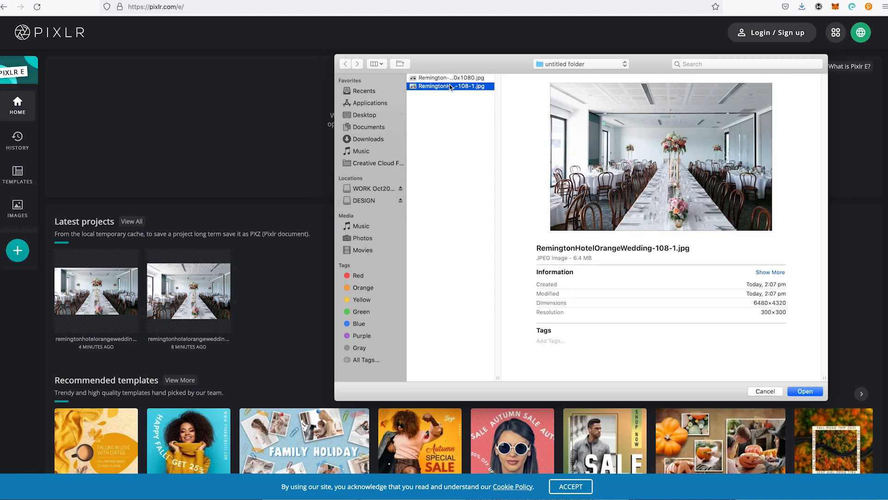
{"action": "double_click", "coordinate": [451, 86]}
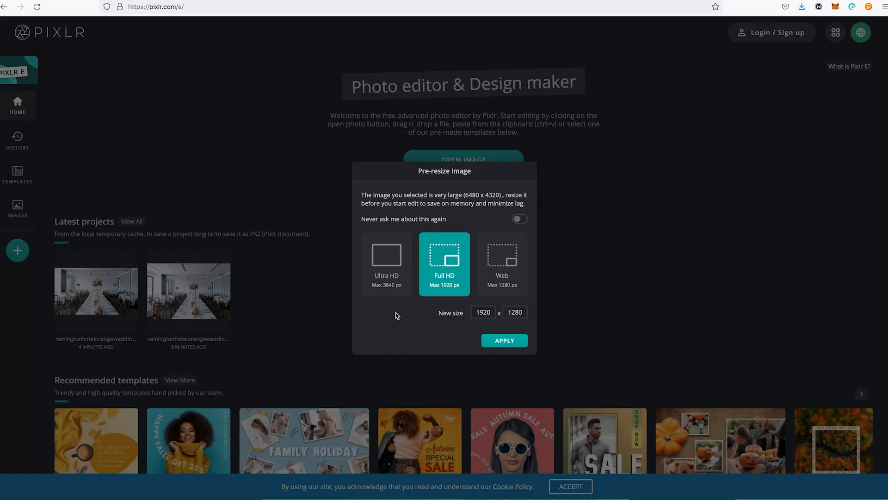
{"action": "left_click", "coordinate": [403, 258]}
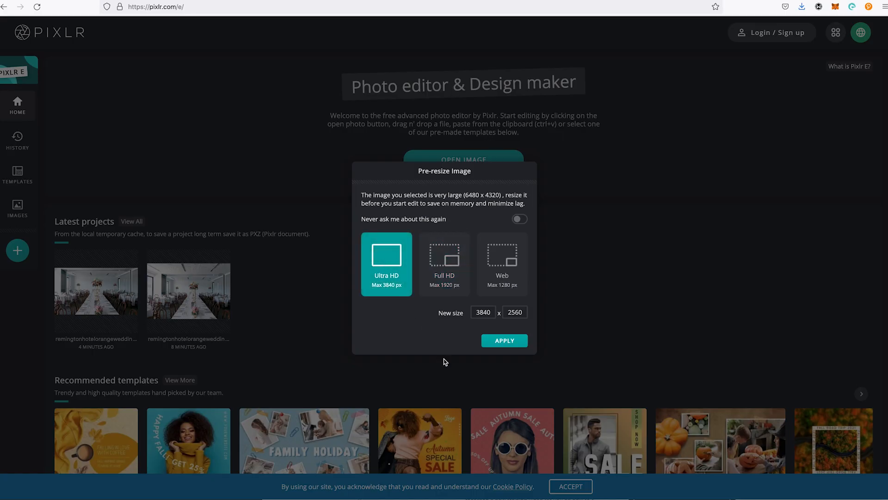
{"action": "left_click", "coordinate": [505, 341]}
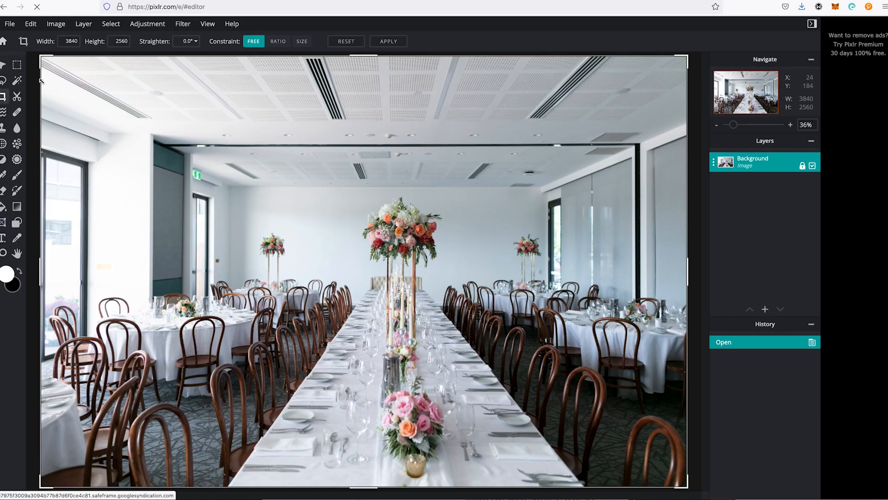
Step: Constrain the crop area to a fixed ratio using the 16:9 (Widescreen) preset
{"action": "left_click_drag", "start_coordinate": [40, 58], "coordinate": [71, 88]}
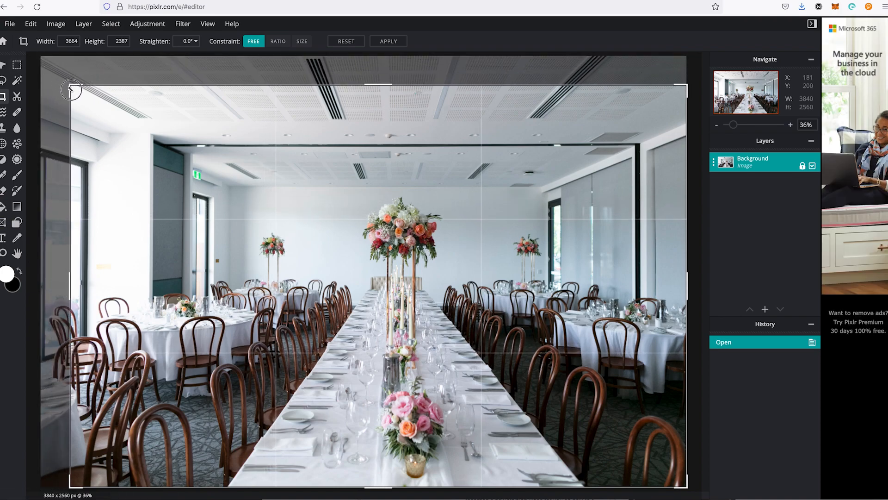
{"action": "left_click", "coordinate": [278, 41]}
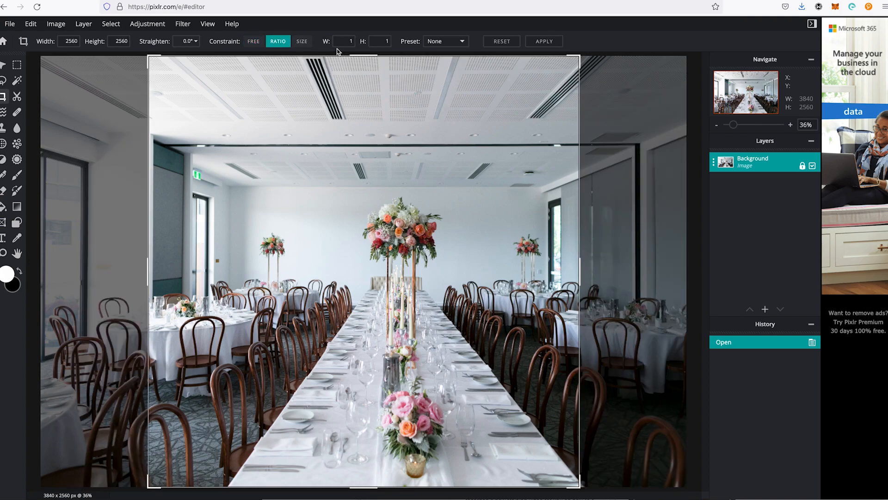
{"action": "left_click", "coordinate": [451, 41]}
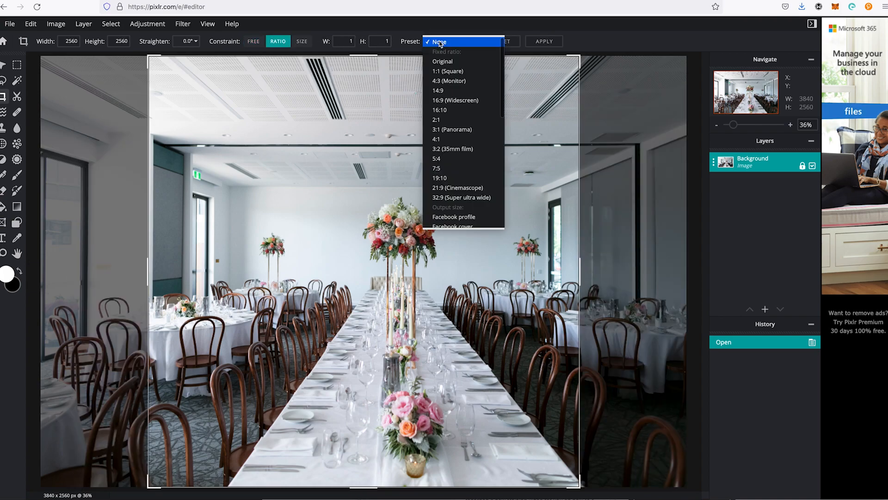
{"action": "left_click", "coordinate": [467, 103]}
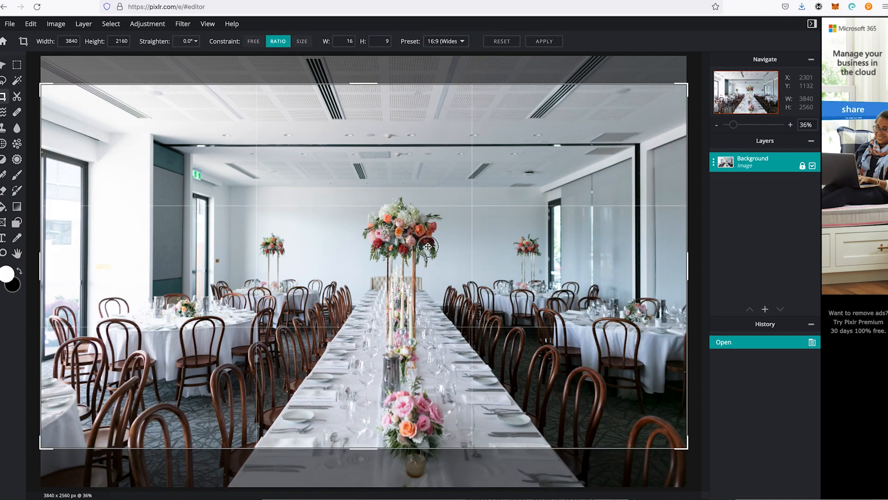
Step: Crop the image to about 3399 x 1912 px, trimming off most of the ceiling, the left edge and a bottom strip
{"action": "left_click_drag", "start_coordinate": [427, 247], "coordinate": [427, 285]}
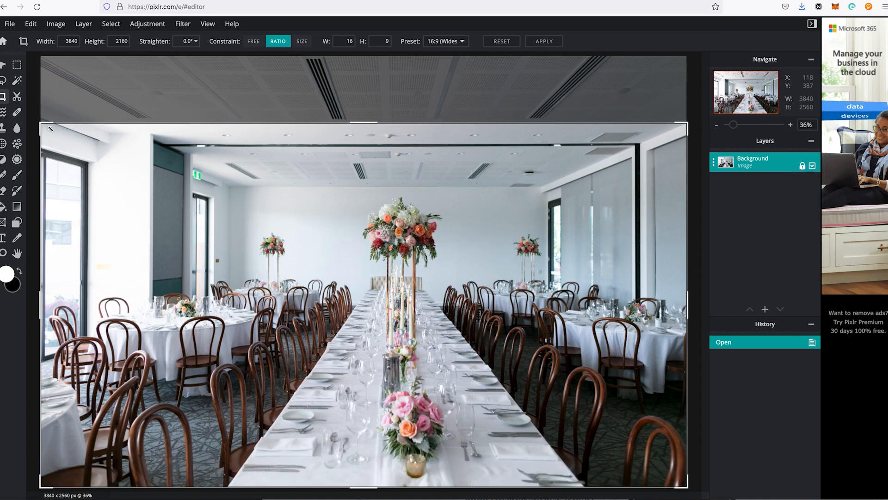
{"action": "left_click_drag", "start_coordinate": [46, 125], "coordinate": [120, 165]}
{"action": "left_click_drag", "start_coordinate": [453, 270], "coordinate": [449, 237]}
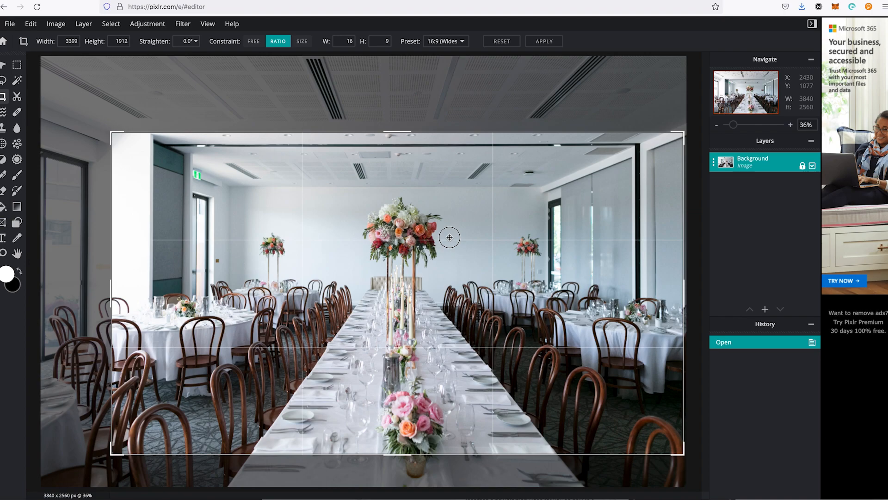
{"action": "key", "text": "Return"}
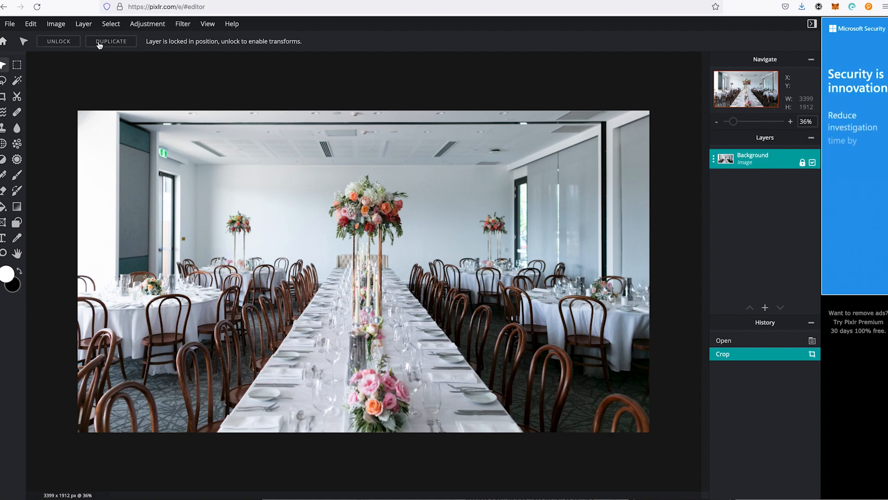
Step: Begin saving the cropped image as a JPG and lower its quality to 1%
{"action": "left_click", "coordinate": [13, 26]}
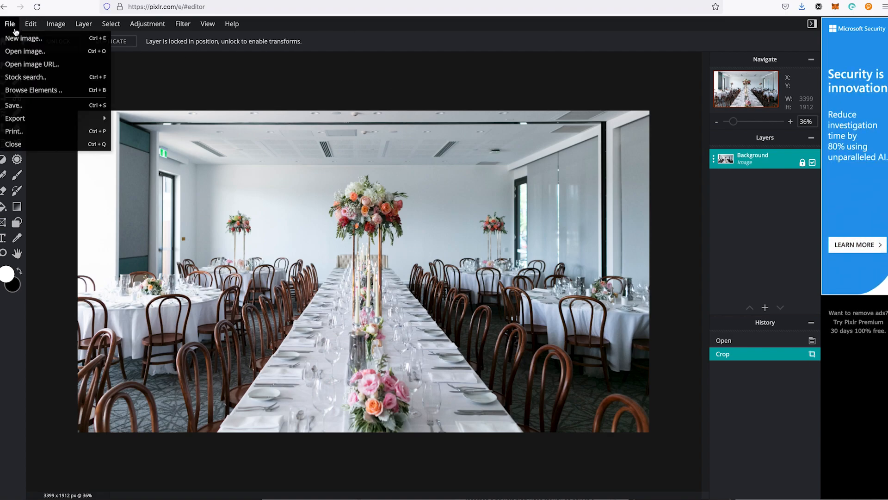
{"action": "left_click", "coordinate": [36, 106]}
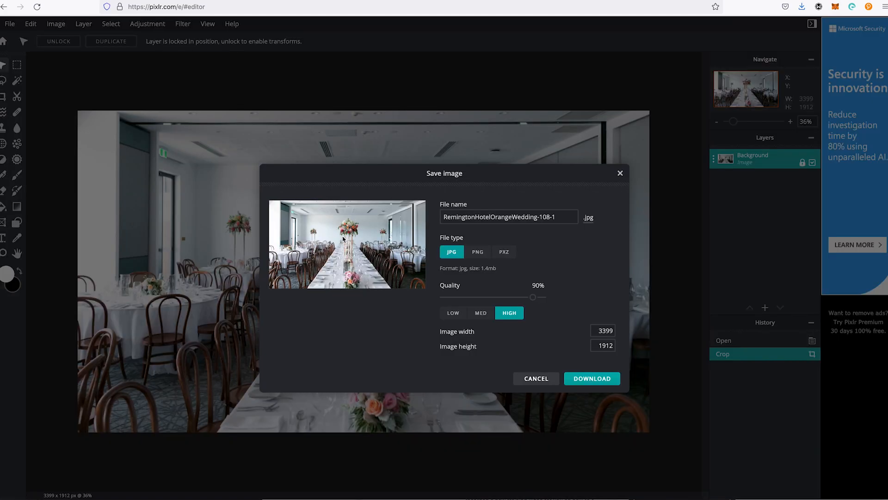
{"action": "left_click_drag", "start_coordinate": [532, 297], "coordinate": [397, 293]}
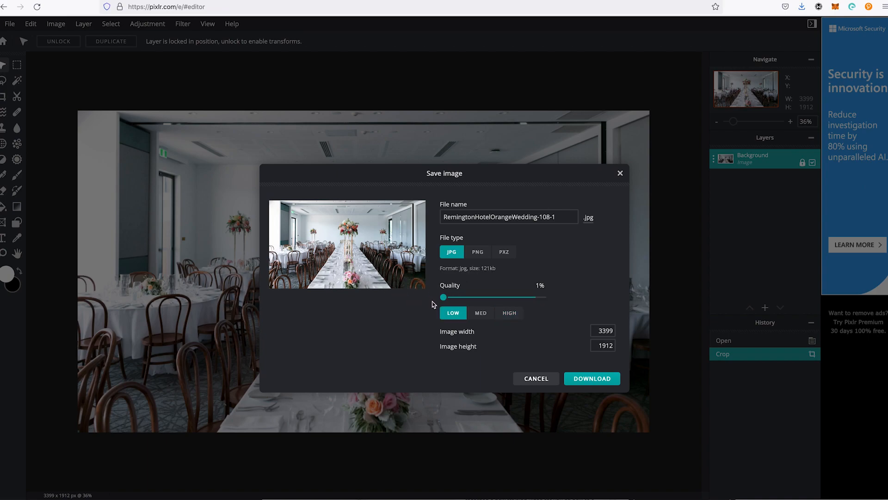
Step: Try several JPG quality levels, including 32% and 70%, and settle the quality at 50%
{"action": "left_click_drag", "start_coordinate": [447, 301], "coordinate": [494, 299]}
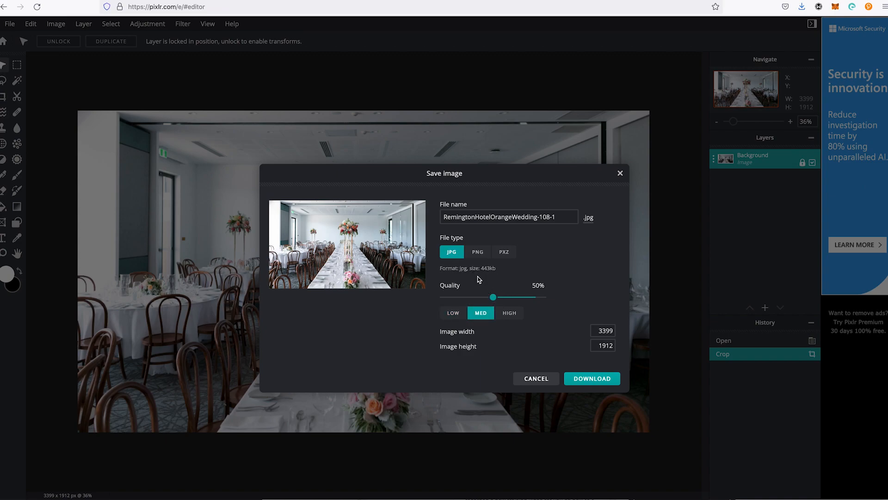
{"action": "left_click_drag", "start_coordinate": [494, 298], "coordinate": [475, 300]}
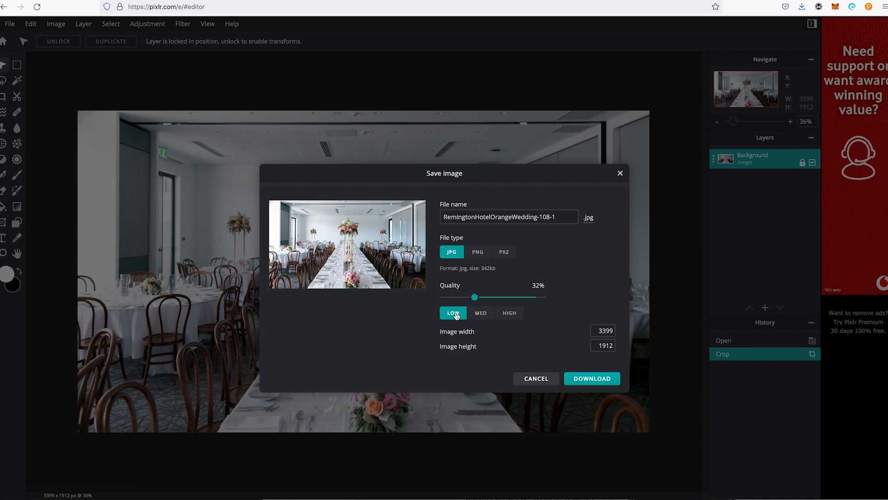
{"action": "left_click", "coordinate": [478, 318]}
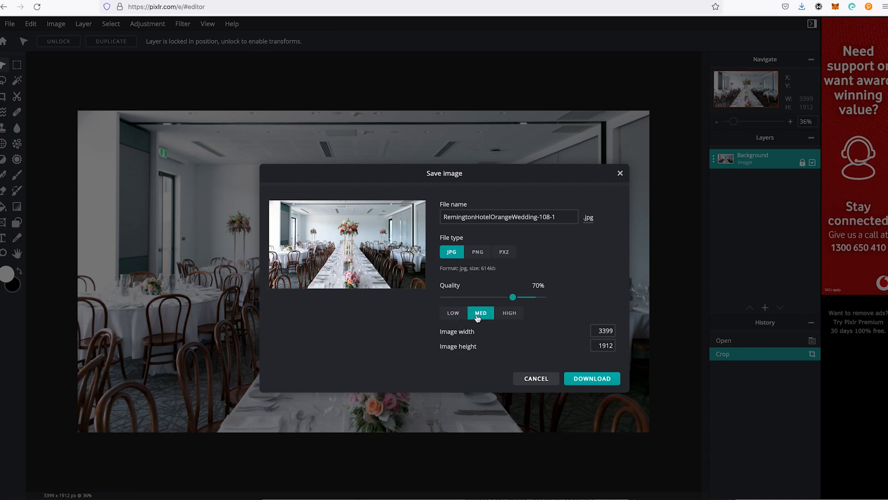
{"action": "left_click", "coordinate": [453, 313]}
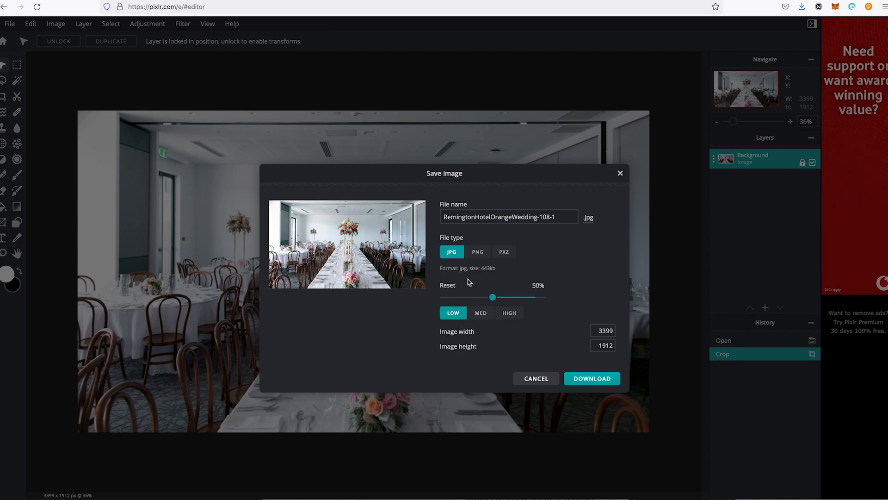
{"action": "left_click", "coordinate": [493, 301]}
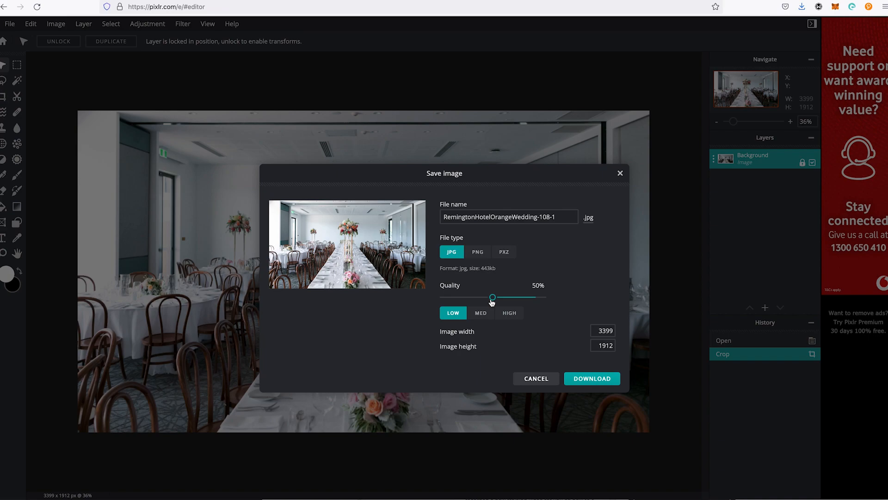
Step: Set the width of the exported image to 1920 px
{"action": "left_click", "coordinate": [607, 331]}
{"action": "type", "text": "1920"}
{"action": "key", "text": "Tab"}
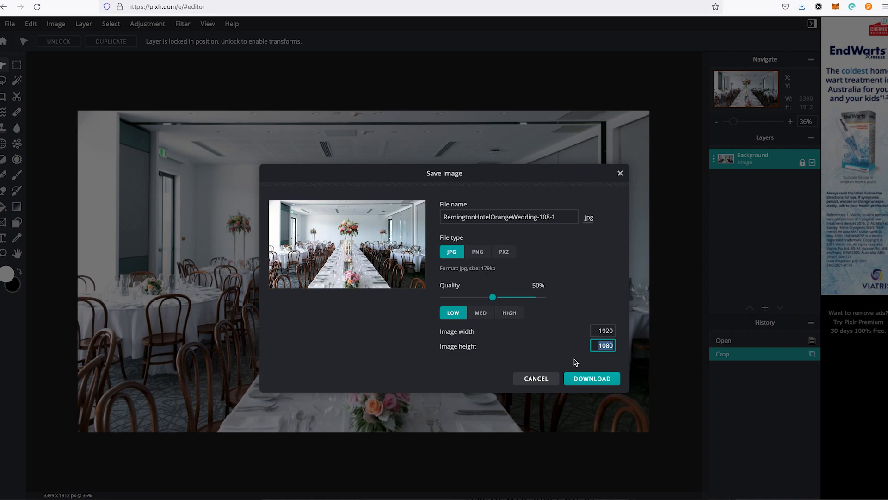
Step: Download the image as Remington-Hotel-Orange-Wedding-1920x1080.jpg in the untitled folder, replacing the existing file of that name
{"action": "left_click", "coordinate": [588, 380]}
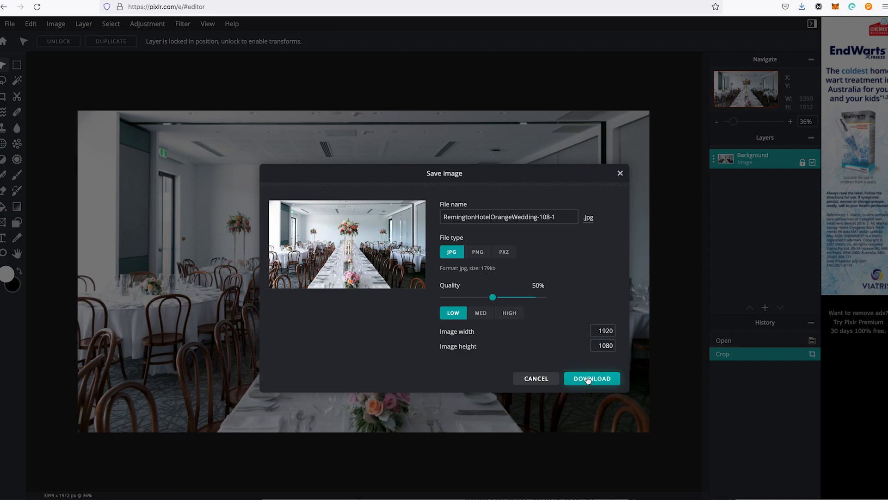
{"action": "left_click", "coordinate": [373, 332]}
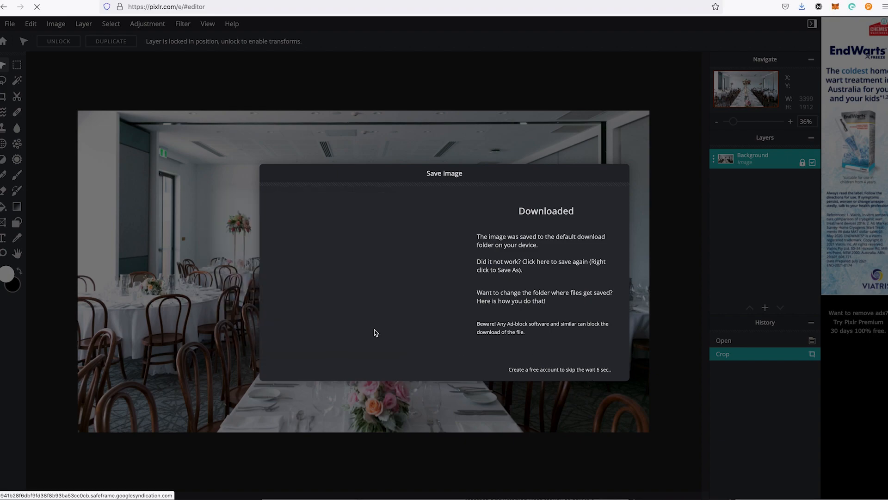
{"action": "left_click", "coordinate": [464, 131]}
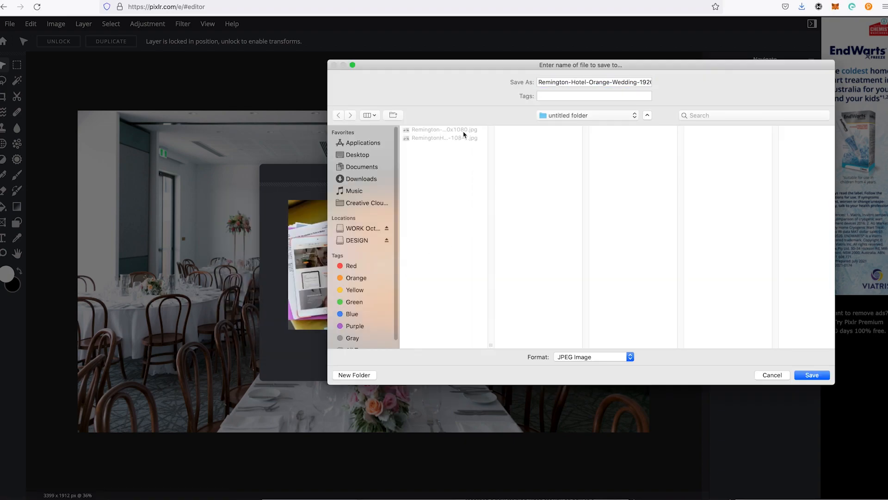
{"action": "left_click", "coordinate": [798, 377]}
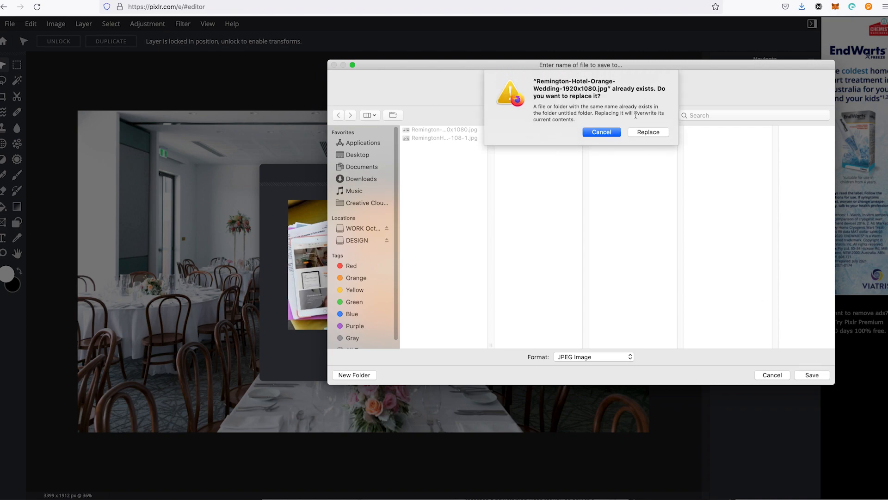
{"action": "left_click", "coordinate": [649, 132]}
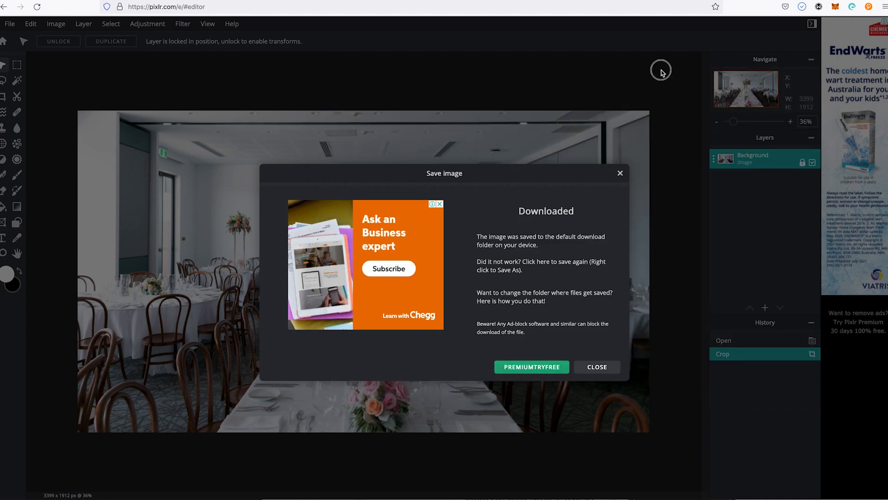
Step: Switch to the KIRK Interiors Projects site and open the Remington Hotel post for editing at its featured image settings
{"action": "key", "text": "ctrl+Tab"}
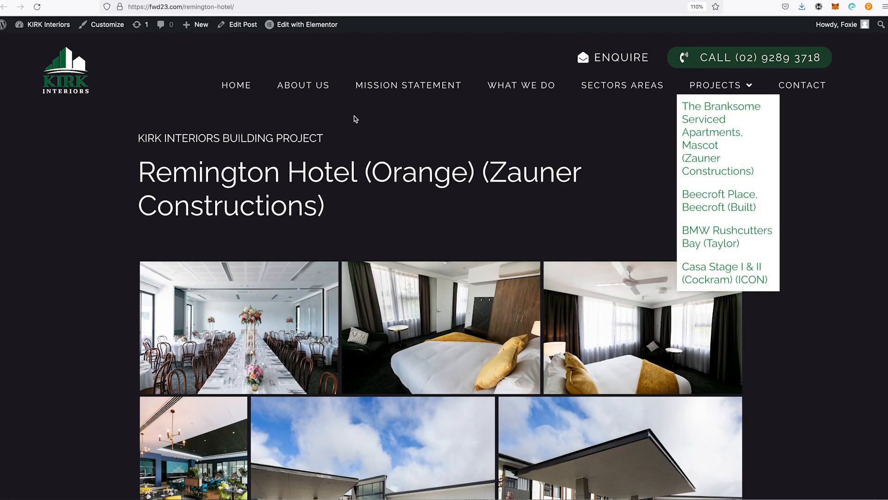
{"action": "left_click", "coordinate": [237, 25]}
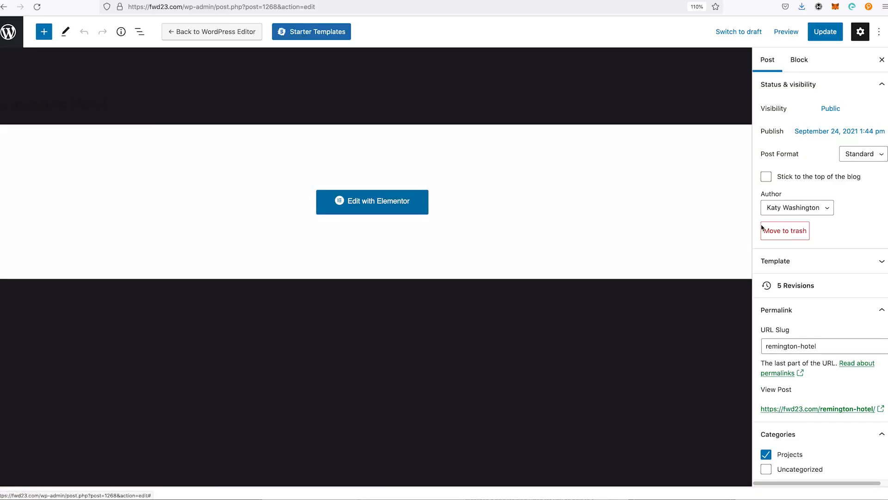
{"action": "scroll", "coordinate": [812, 271], "scroll_direction": "down", "scroll_amount": 3}
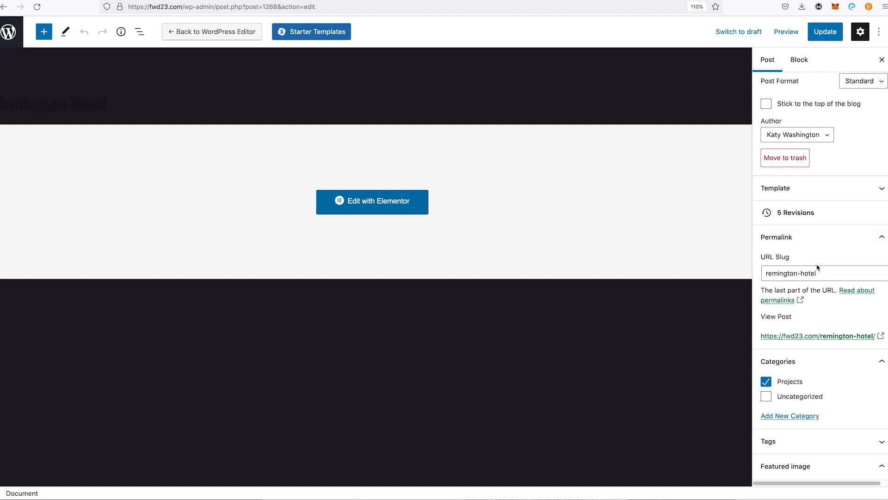
{"action": "scroll", "coordinate": [814, 247], "scroll_direction": "up", "scroll_amount": 3}
{"action": "scroll", "coordinate": [831, 271], "scroll_direction": "down", "scroll_amount": 5}
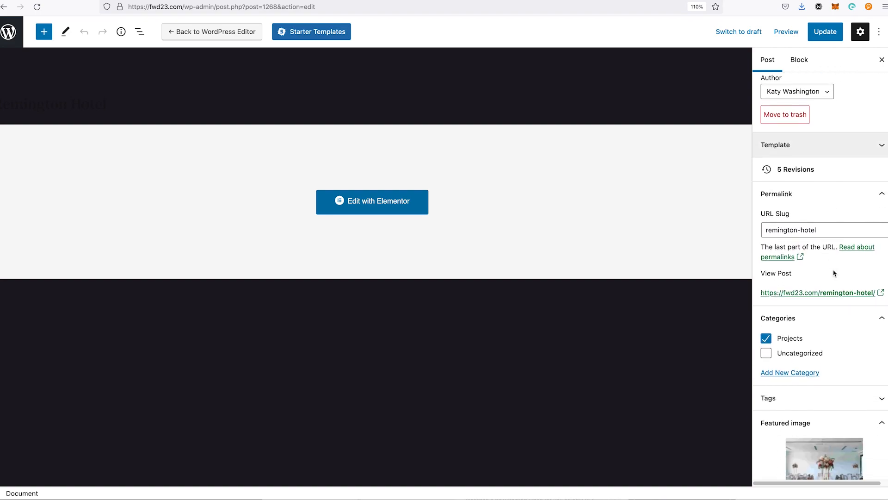
Step: Upload Remington-Hotel-Orange-Wedding-1920x1080.jpg from the untitled folder as a replacement candidate for the post's featured image
{"action": "left_click", "coordinate": [841, 338]}
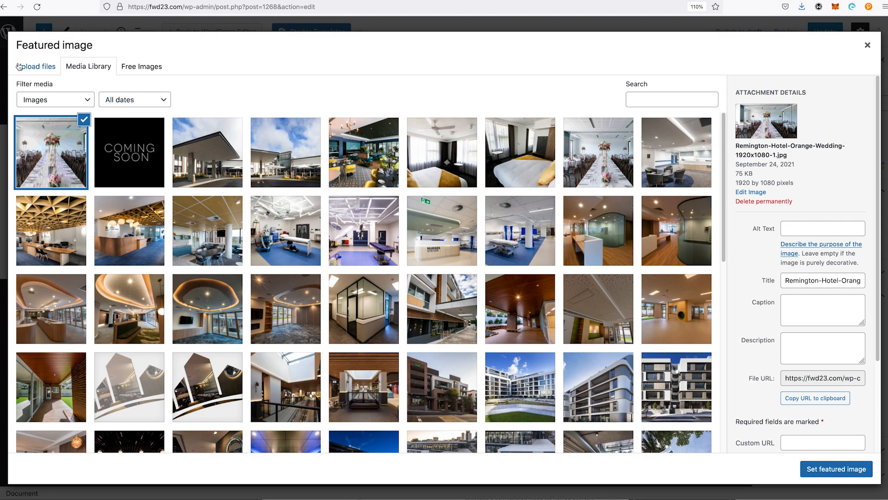
{"action": "left_click", "coordinate": [35, 66]}
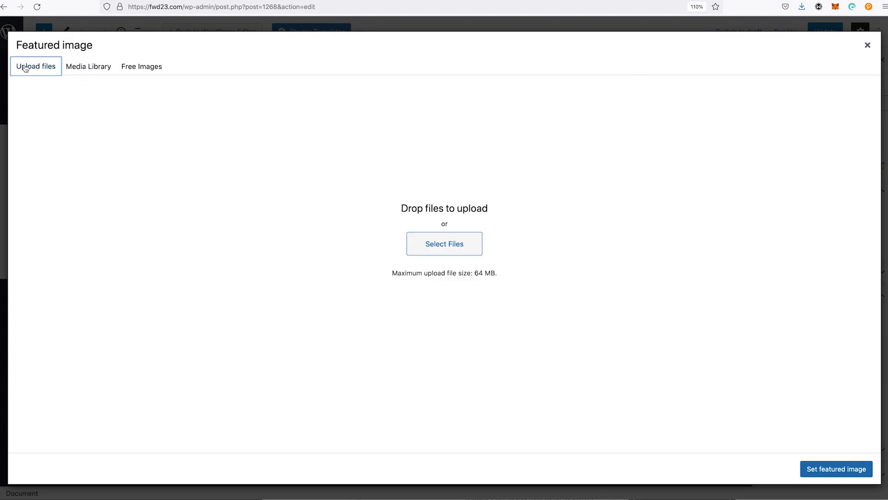
{"action": "left_click", "coordinate": [419, 237]}
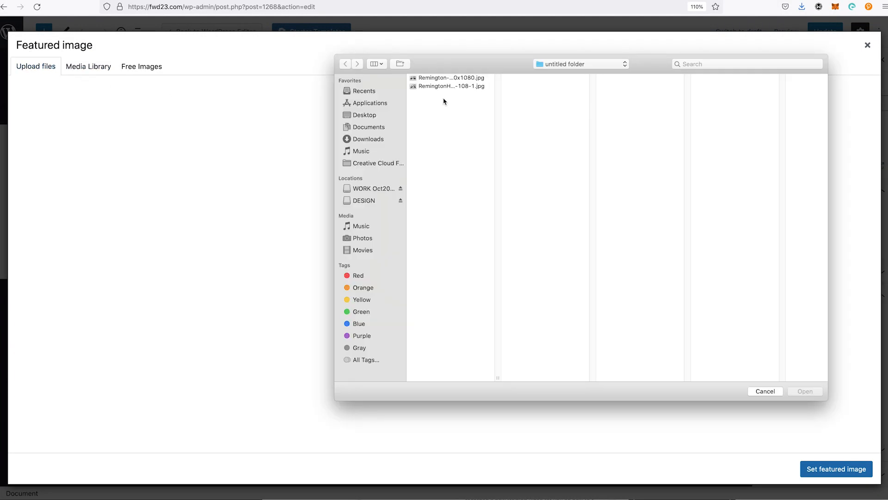
{"action": "double_click", "coordinate": [452, 78]}
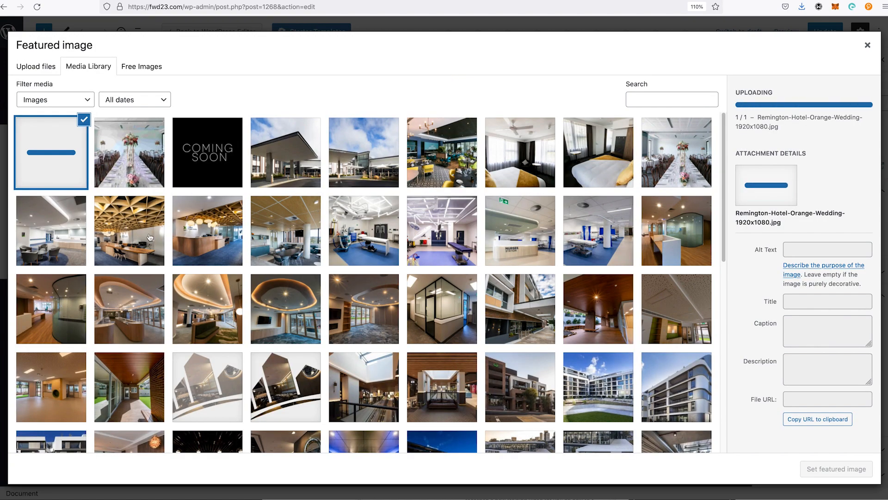
Step: Permanently delete the older upload Remington-Hotel-Orange-Wedding-1920x1080-1.jpg from the media library
{"action": "left_click", "coordinate": [116, 154]}
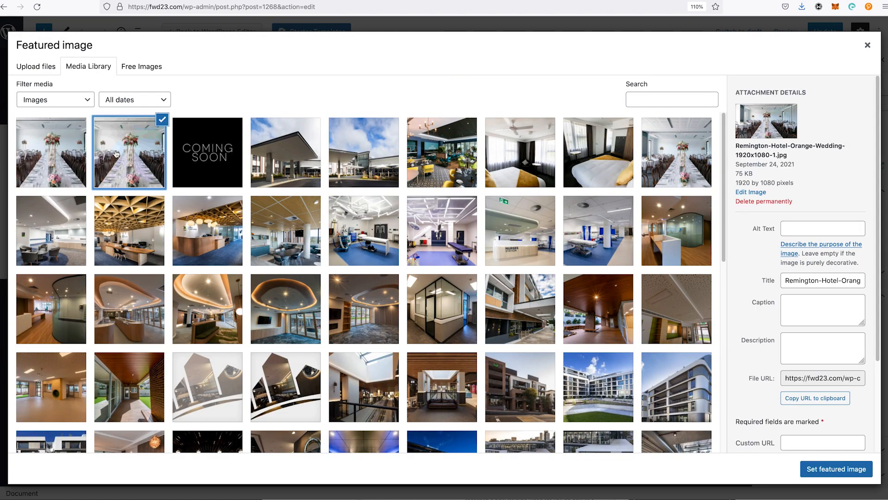
{"action": "left_click", "coordinate": [771, 203]}
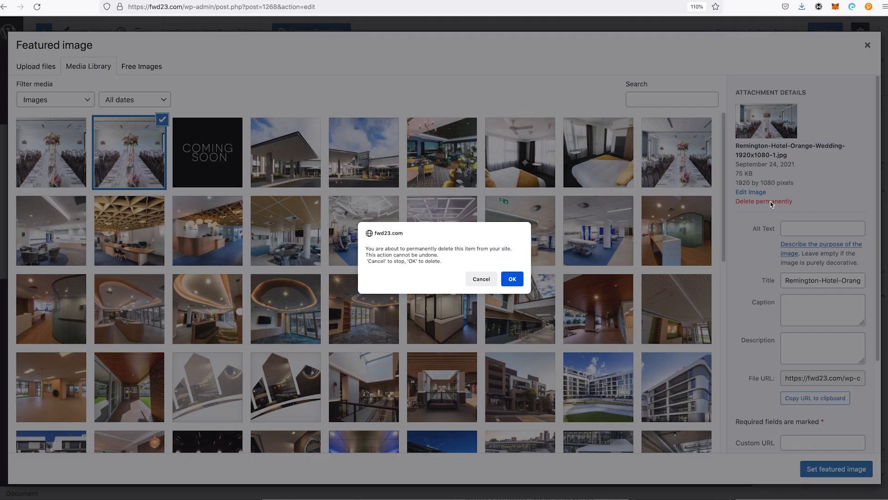
{"action": "left_click", "coordinate": [512, 279]}
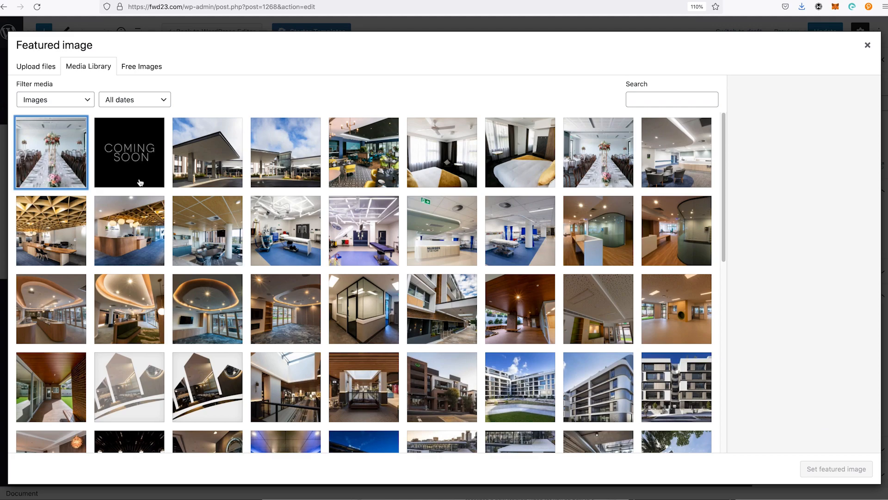
Step: Set Remington-Hotel-Orange-Wedding-1920x1080-2.jpg as the featured image and update the post
{"action": "left_click", "coordinate": [53, 154]}
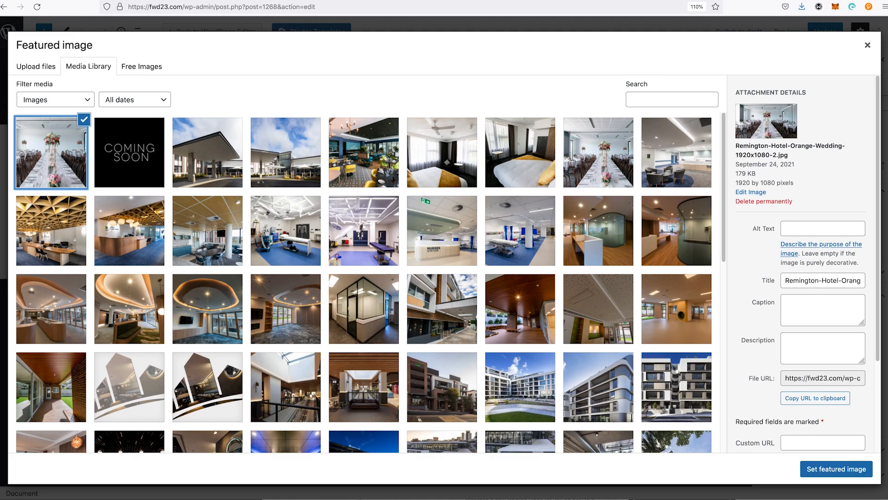
{"action": "left_click", "coordinate": [841, 470]}
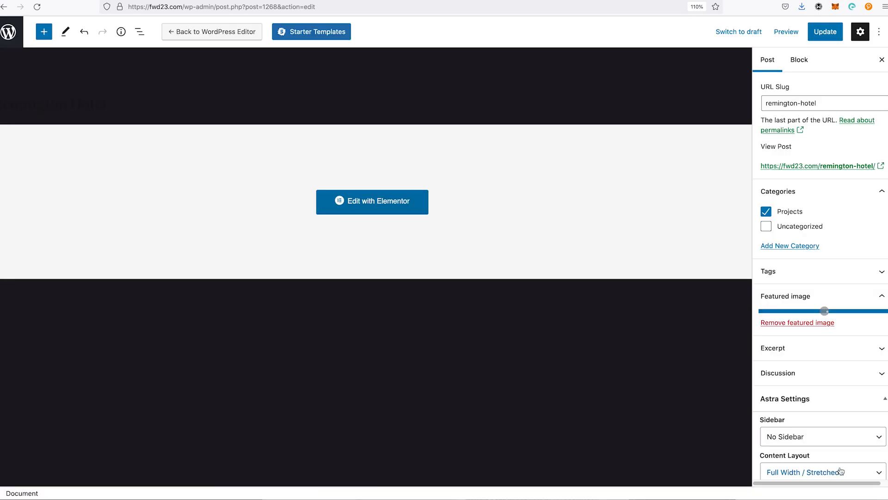
{"action": "left_click", "coordinate": [832, 39]}
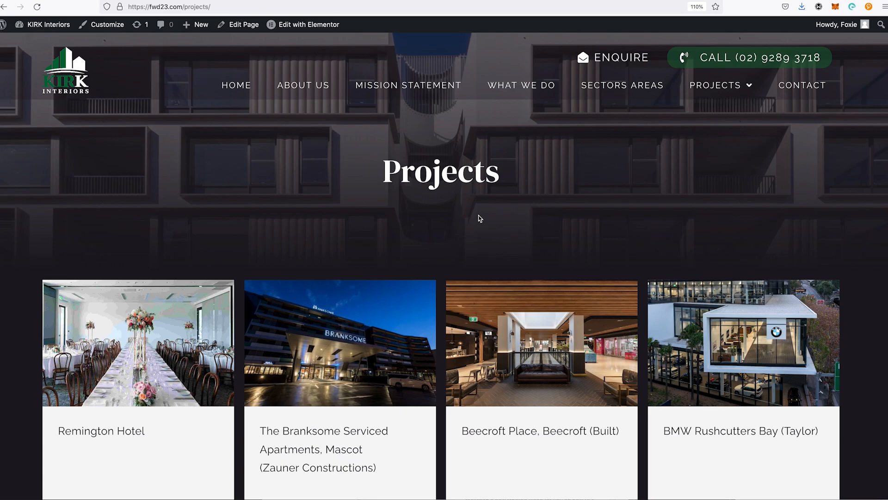
Step: Reload the Projects page to check the Remington Hotel thumbnail, and return to the post editor
{"action": "key", "text": "super+r"}
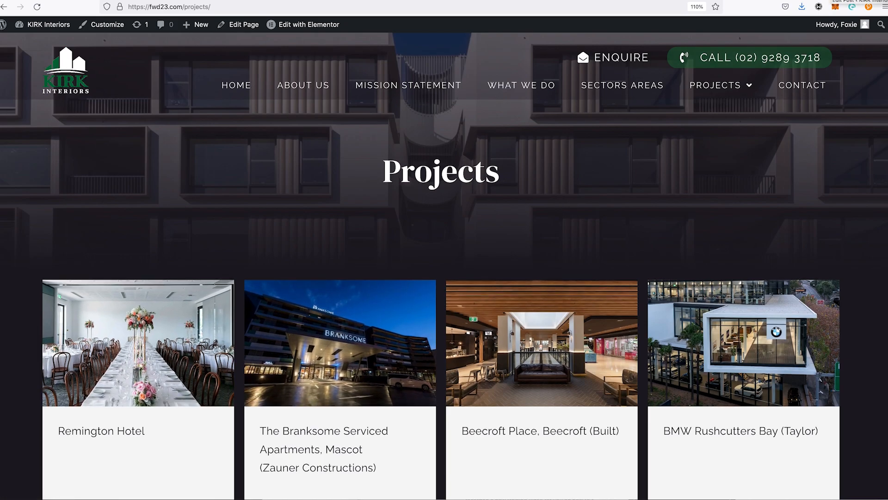
{"action": "left_click", "coordinate": [831, 0]}
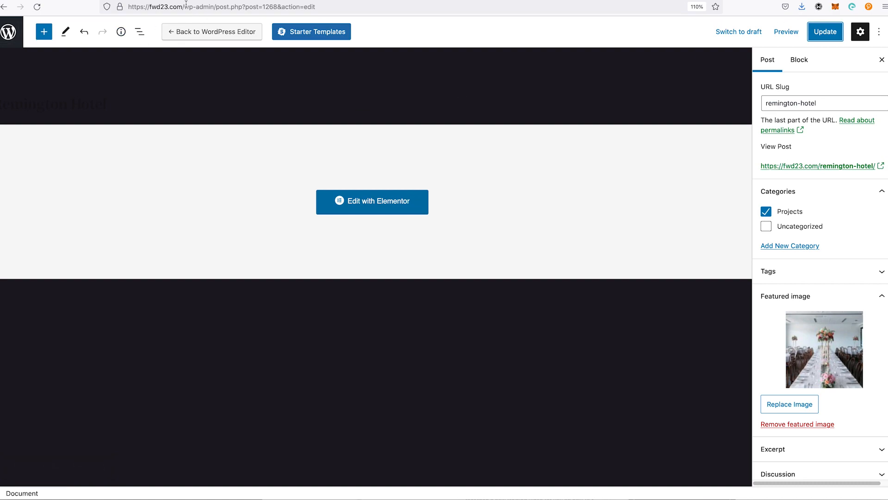
Step: Go to the site's WordPress dashboard at fwd23.com/wp-admin/ and open its plugins page
{"action": "left_click_drag", "start_coordinate": [217, 6], "coordinate": [433, 38]}
{"action": "key", "text": "BackSpace"}
{"action": "key", "text": "Return"}
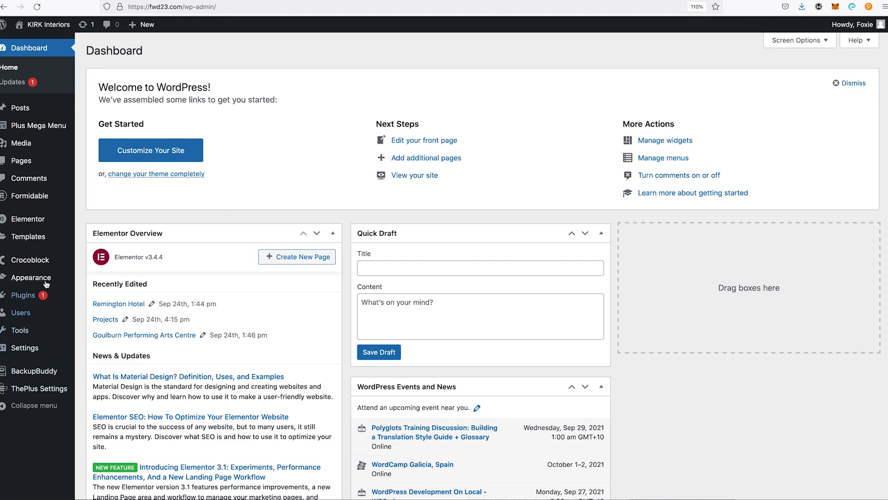
{"action": "mouse_move", "coordinate": [65, 301]}
{"action": "left_click", "coordinate": [99, 299]}
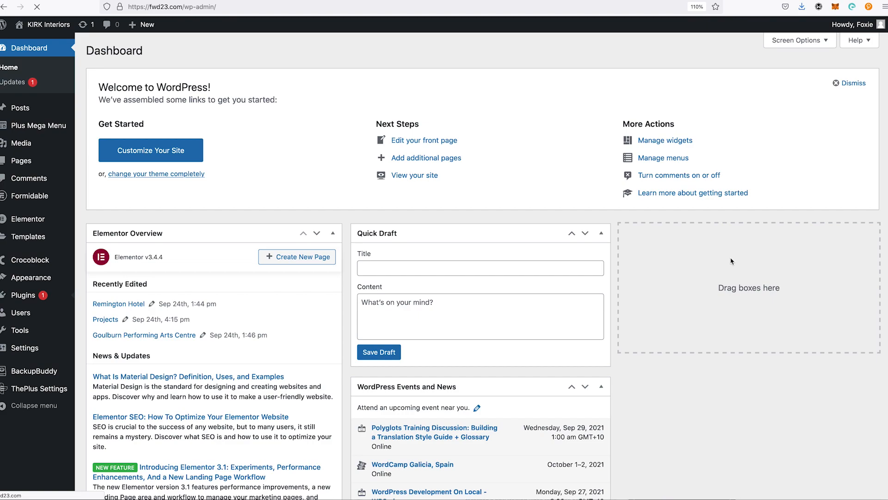
Step: Bring up the blank browser page and close the Library history window in front of it
{"action": "key", "text": "super+grave"}
{"action": "key", "text": "super+grave"}
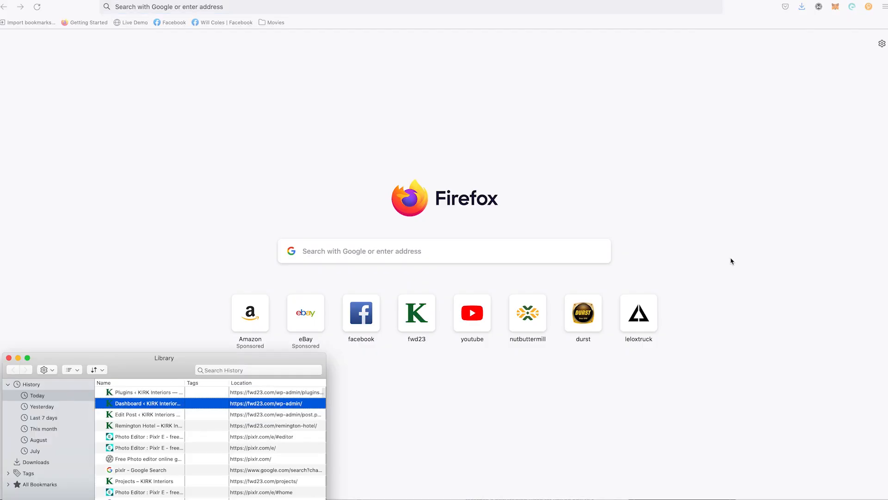
{"action": "left_click", "coordinate": [9, 358]}
Step: Search Google for "wordpress image porimatiosn"
{"action": "left_click", "coordinate": [336, 254]}
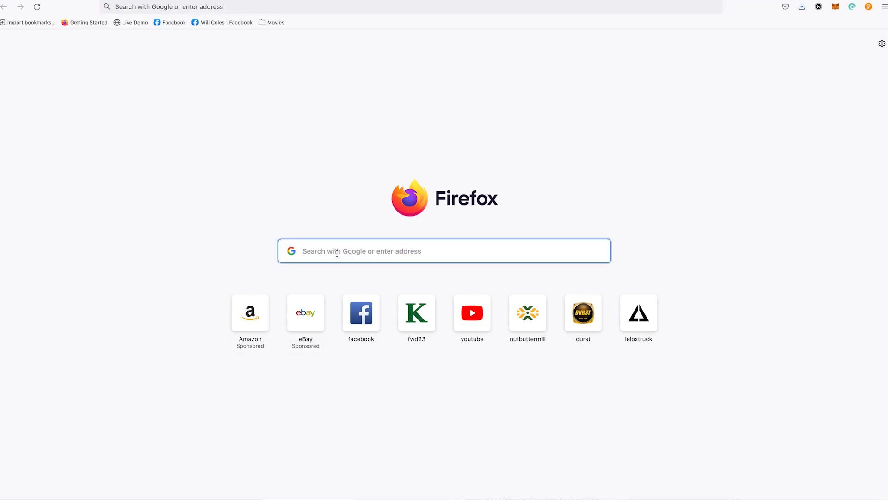
{"action": "type", "text": "wordpress"}
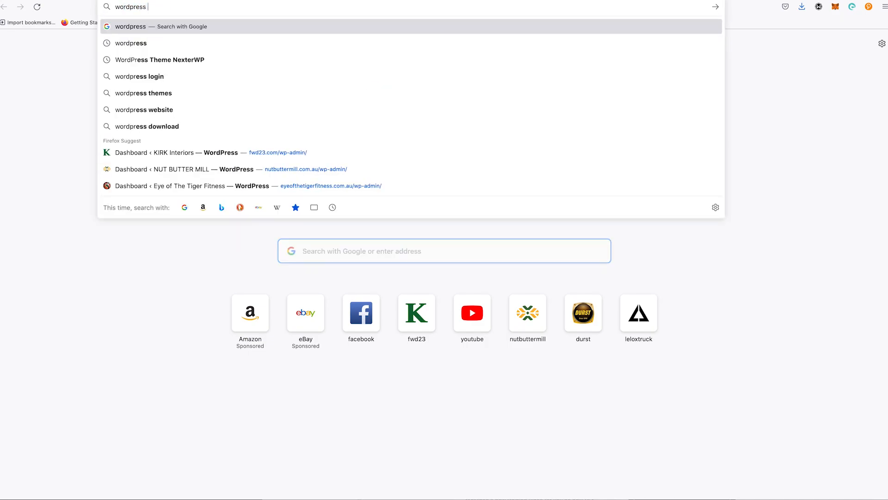
{"action": "key", "text": "BackSpace"}
{"action": "type", "text": "im"}
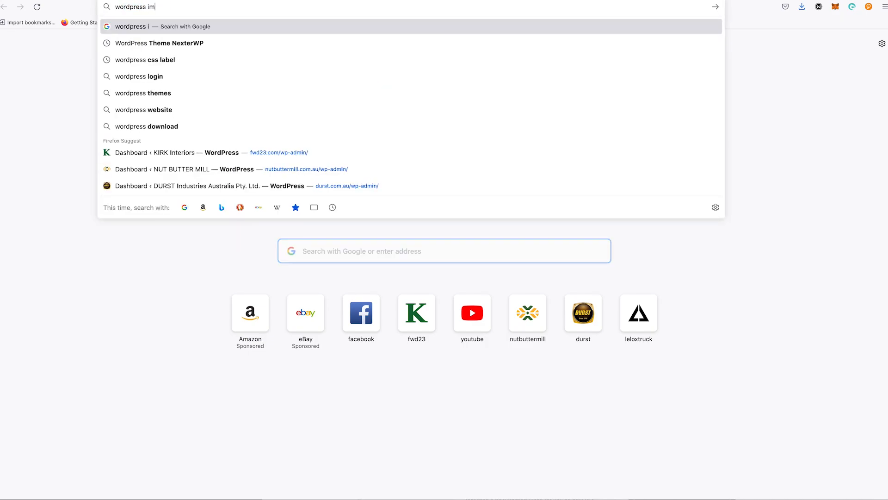
{"action": "type", "text": "age porimatiosn"}
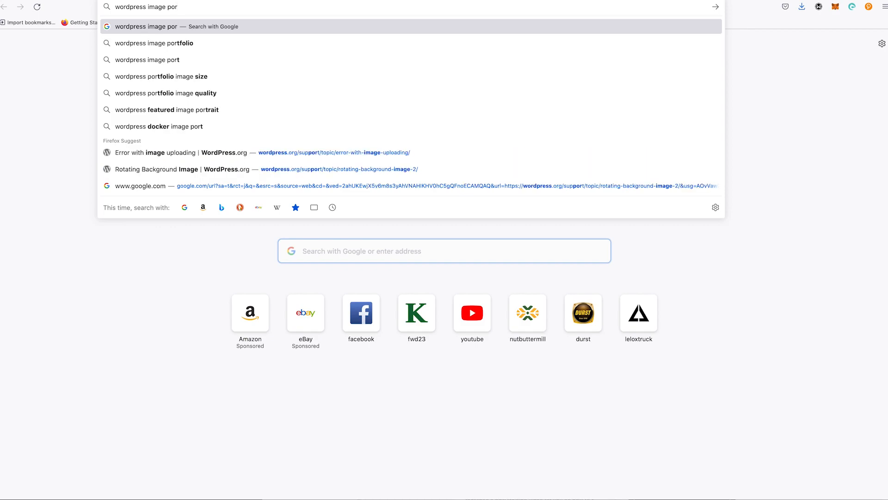
{"action": "key", "text": "Return"}
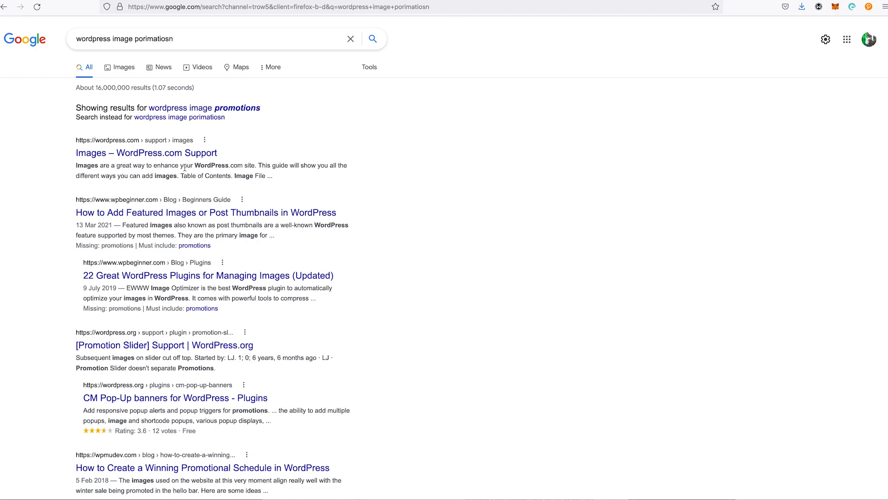
Step: Correct the Google search to "wordpress image optimisation"
{"action": "left_click", "coordinate": [175, 207]}
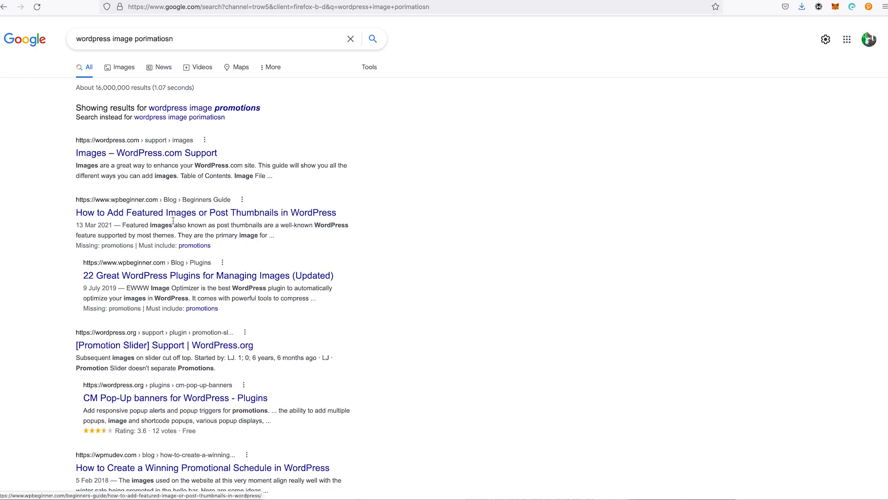
{"action": "double_click", "coordinate": [147, 39]}
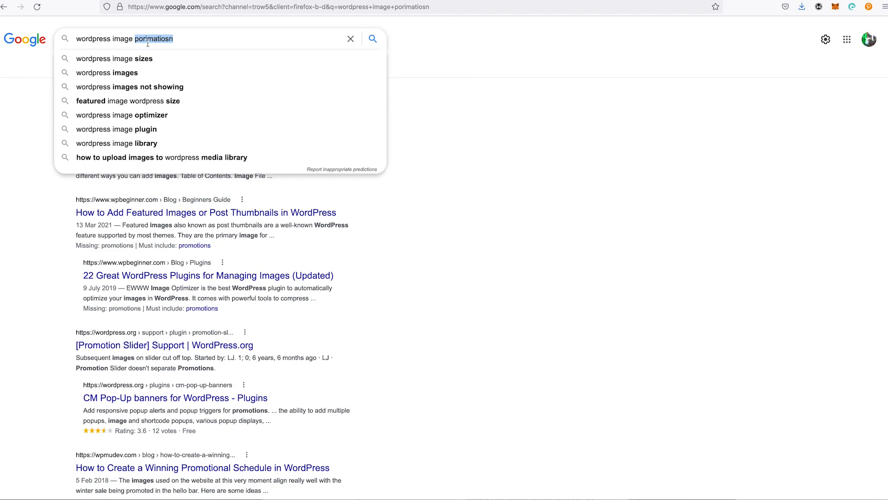
{"action": "type", "text": "optimisation"}
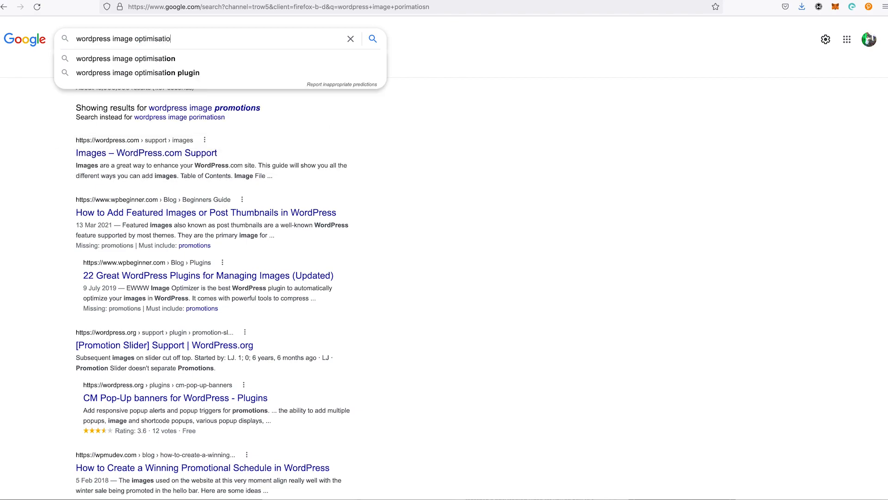
{"action": "key", "text": "Return"}
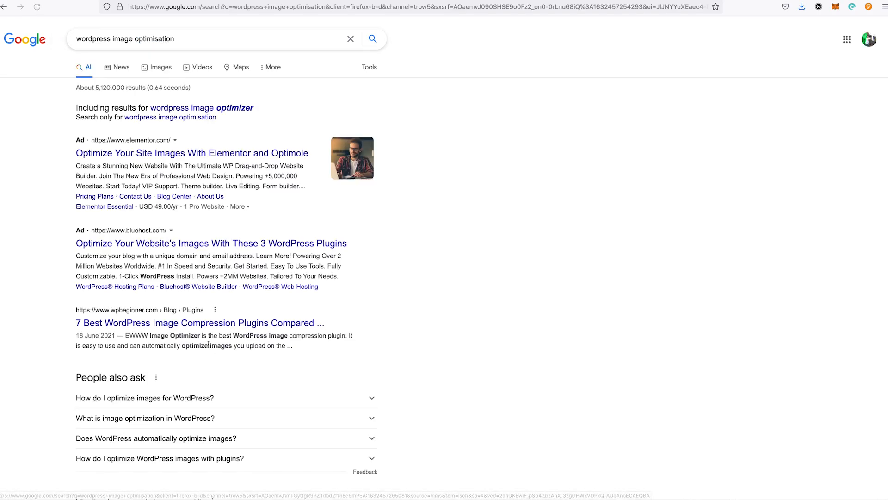
Step: Open WPBeginner's comparison of WordPress image compression plugins, find the third plugin and copy its name, "ShortPixel Image Optimizer"
{"action": "left_click", "coordinate": [213, 327]}
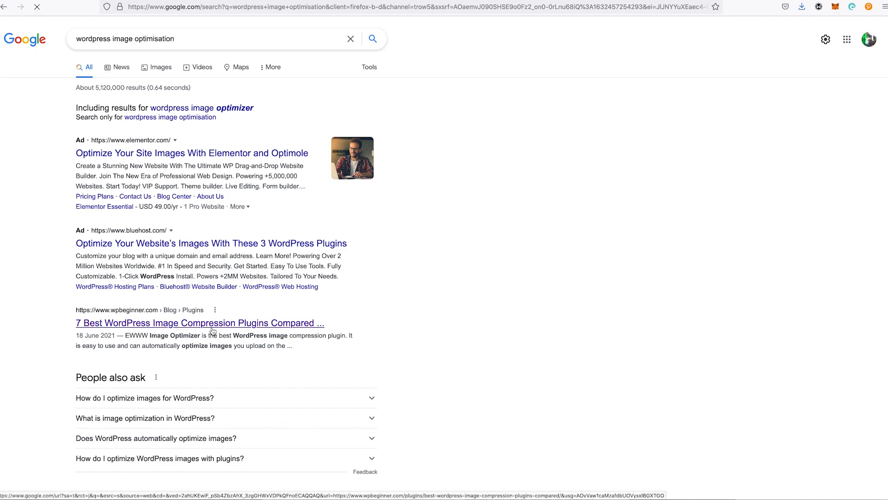
{"action": "scroll", "coordinate": [566, 307], "scroll_direction": "down", "scroll_amount": 10}
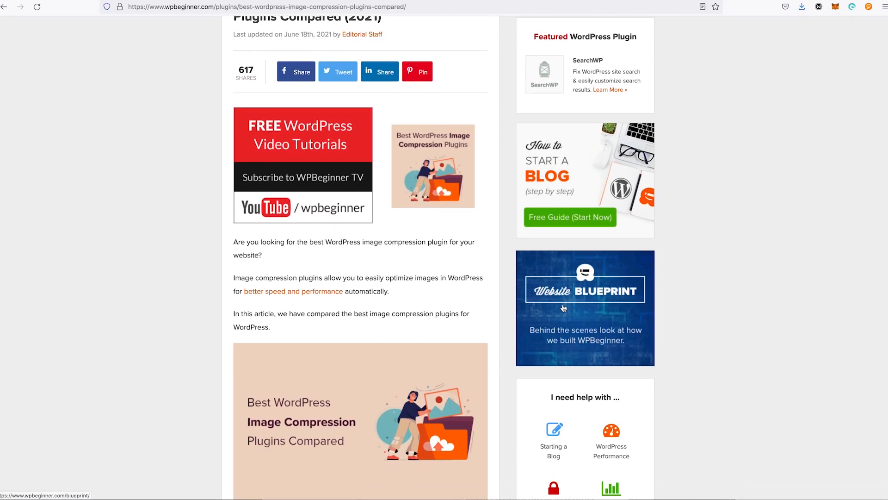
{"action": "scroll", "coordinate": [566, 308], "scroll_direction": "down", "scroll_amount": 9}
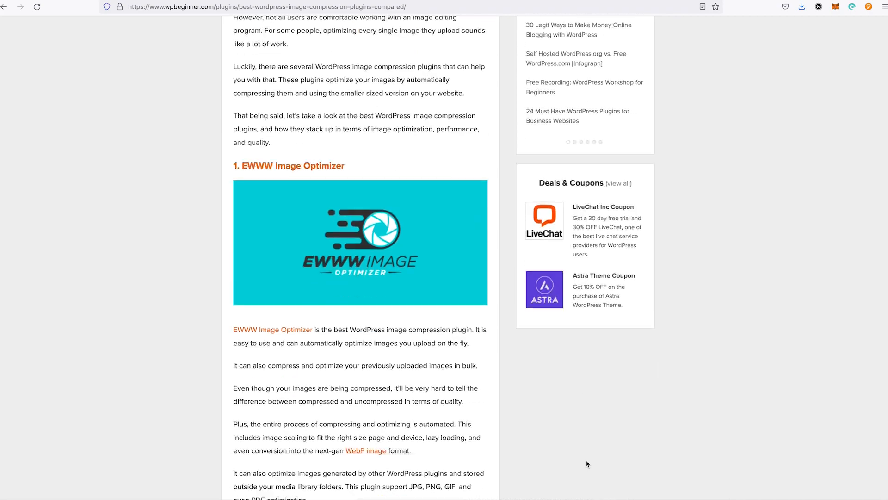
{"action": "scroll", "coordinate": [589, 472], "scroll_direction": "down", "scroll_amount": 20}
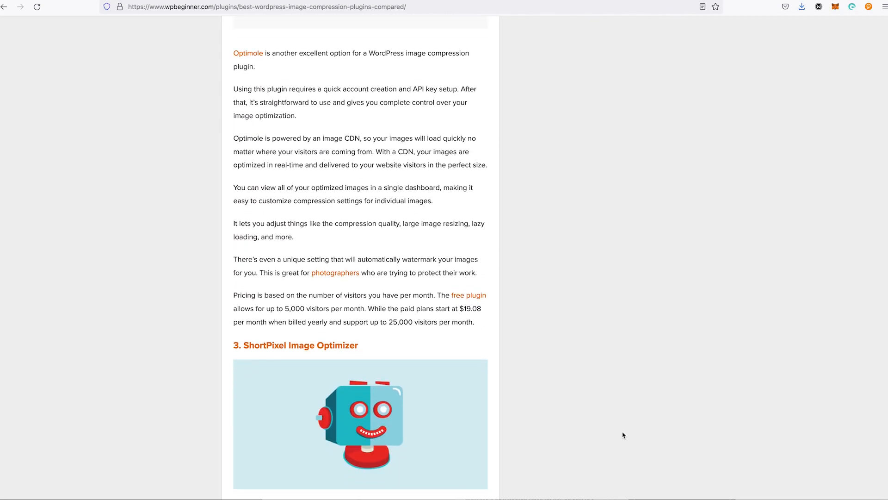
{"action": "left_click", "coordinate": [382, 143]}
{"action": "left_click_drag", "start_coordinate": [381, 143], "coordinate": [244, 152]}
{"action": "key", "text": "ctrl+c"}
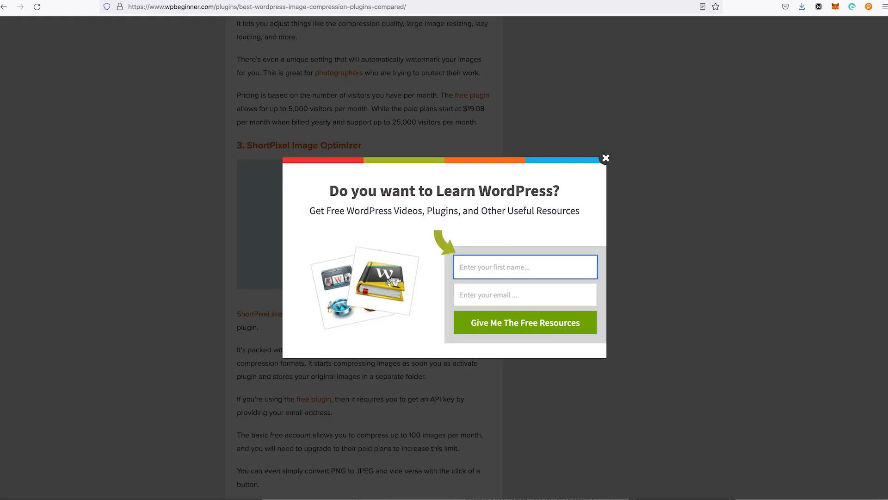
Step: Return to the WordPress plugins page, search the installed plugins for "ShortPixel Image Optimizer", and clear the search
{"action": "left_click", "coordinate": [749, 0]}
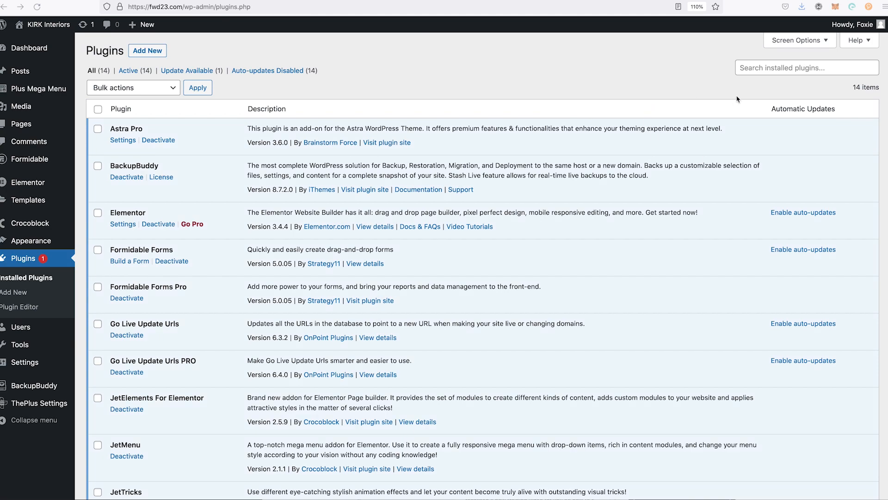
{"action": "left_click", "coordinate": [756, 71]}
{"action": "key", "text": "ctrl+v"}
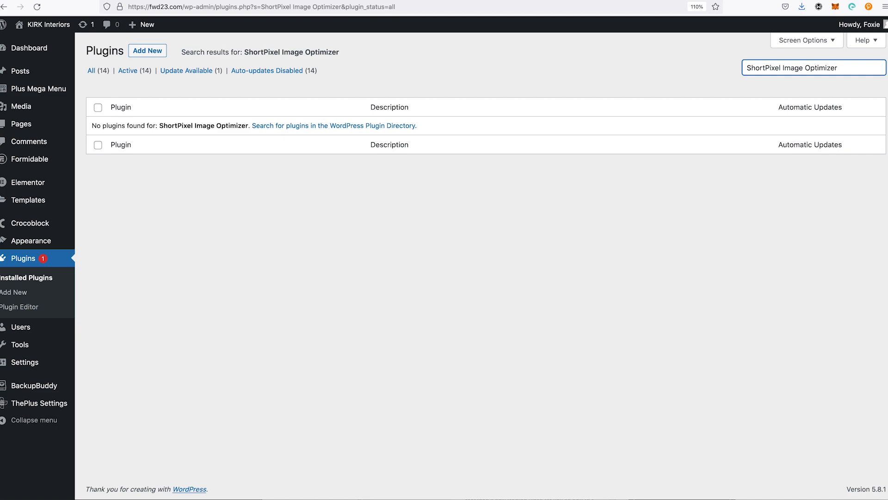
{"action": "key", "text": "BackSpace"}
{"action": "key", "text": "BackSpace"}
{"action": "key", "text": "BackSpace"}
{"action": "key", "text": "BackSpace"}
{"action": "key", "text": "BackSpace"}
{"action": "key", "text": "BackSpace"}
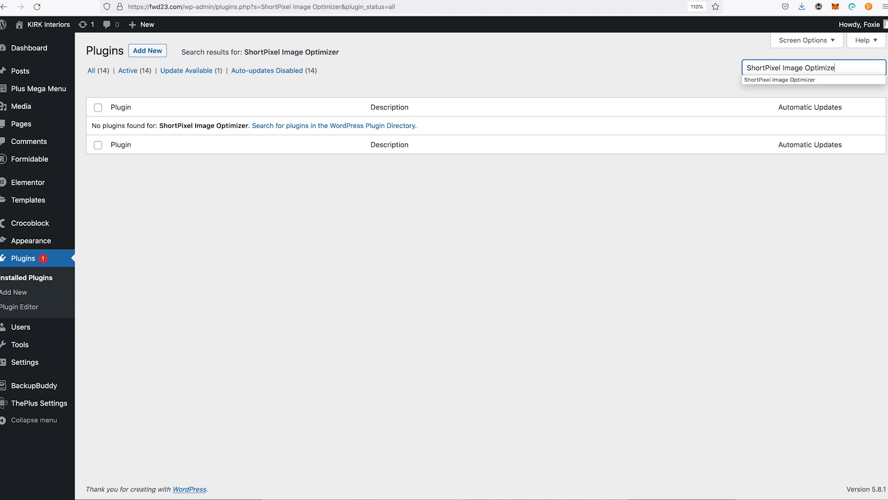
{"action": "key", "text": "BackSpace"}
{"action": "key", "text": "BackSpace"}
{"action": "key", "text": "BackSpace"}
{"action": "key", "text": "BackSpace"}
{"action": "key", "text": "BackSpace"}
{"action": "key", "text": "super+a"}
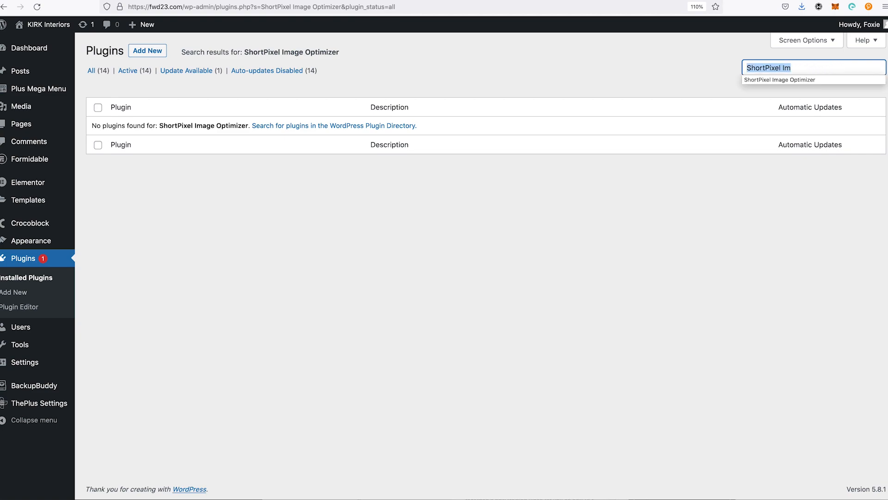
{"action": "key", "text": "BackSpace"}
Step: Search for "ShortPixel" among the new plugins available to add, and install and activate ShortPixel Image Optimizer
{"action": "left_click", "coordinate": [147, 53]}
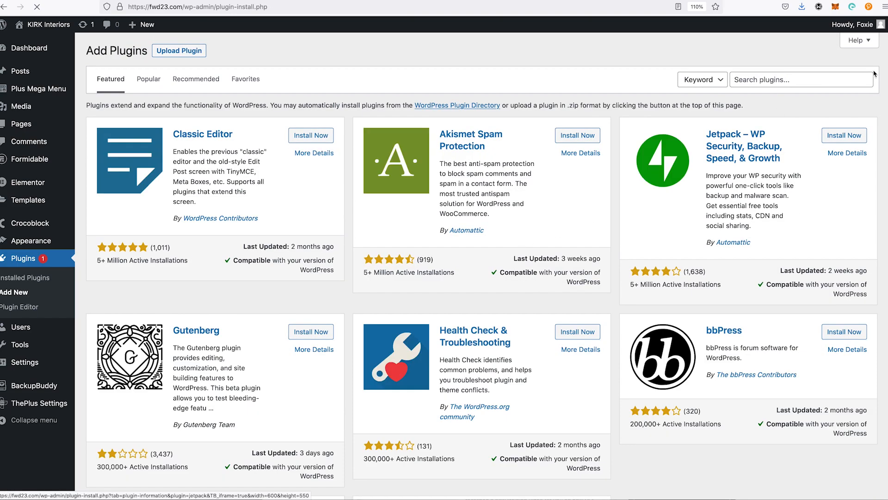
{"action": "left_click", "coordinate": [779, 82]}
{"action": "type", "text": "ShortPixel"}
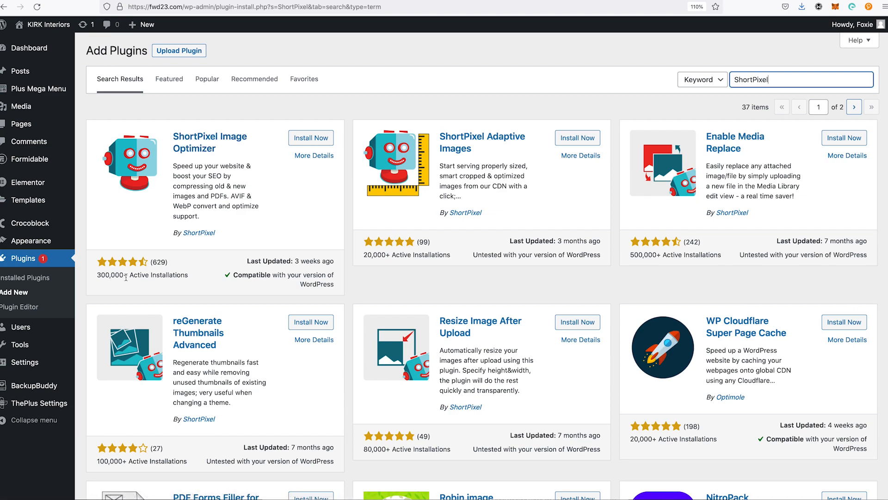
{"action": "left_click", "coordinate": [317, 141]}
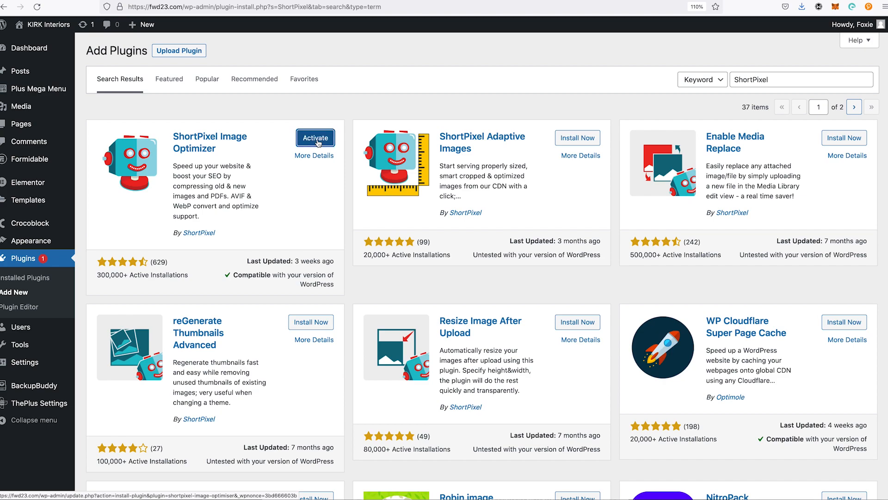
{"action": "left_click", "coordinate": [316, 141]}
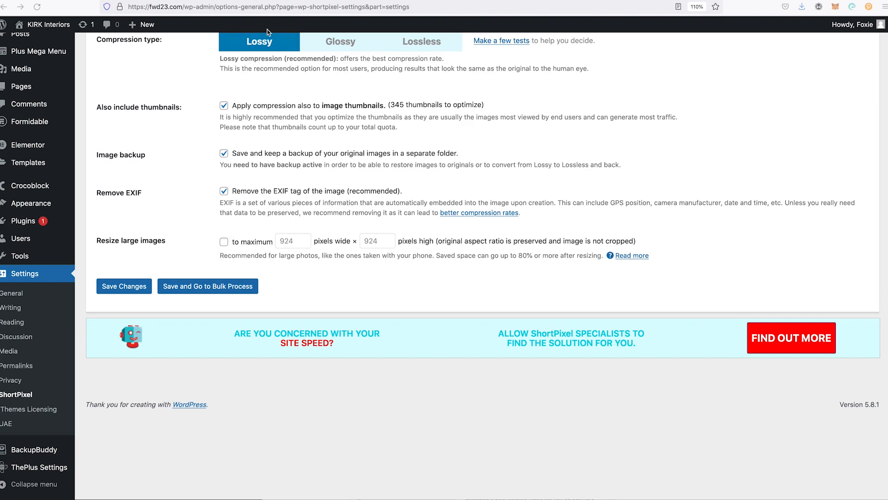
Step: Limit large images to 1920 pixels wide by 1080 pixels high in the ShortPixel settings and start bulk optimization of the media library
{"action": "left_click", "coordinate": [224, 242]}
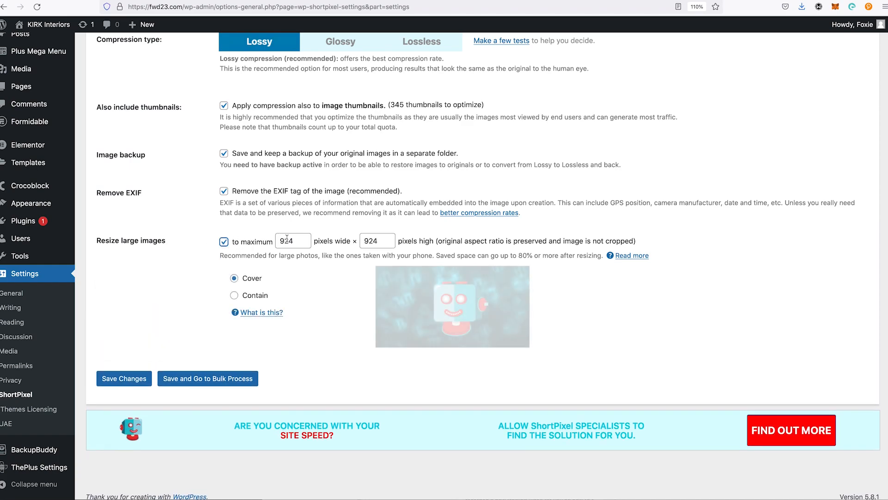
{"action": "double_click", "coordinate": [291, 239]}
{"action": "type", "text": "1920"}
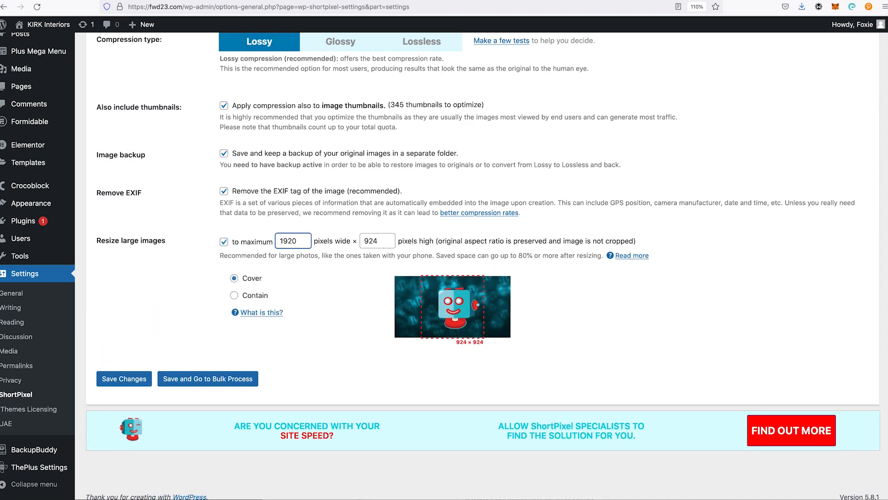
{"action": "key", "text": "Tab"}
{"action": "type", "text": "10"}
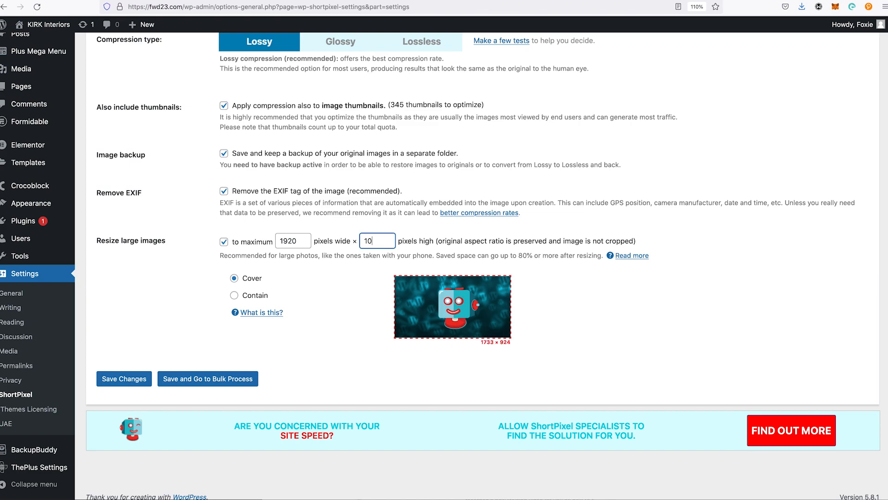
{"action": "type", "text": "80"}
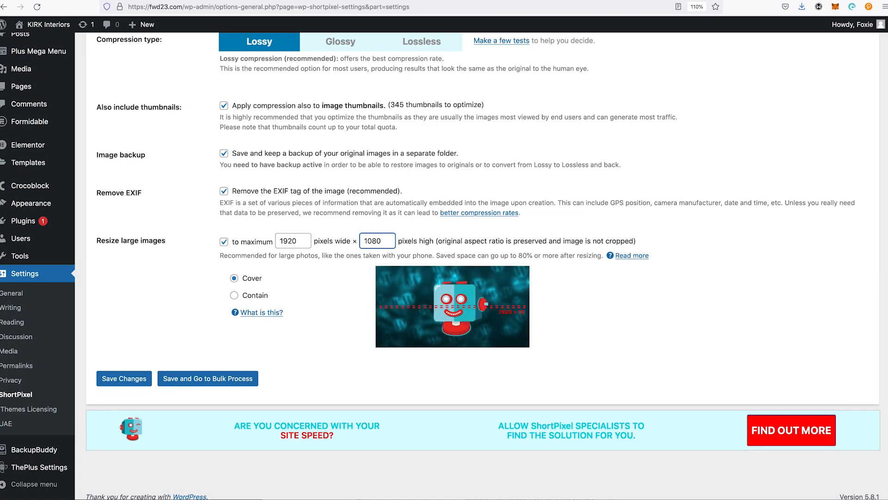
{"action": "left_click", "coordinate": [320, 385]}
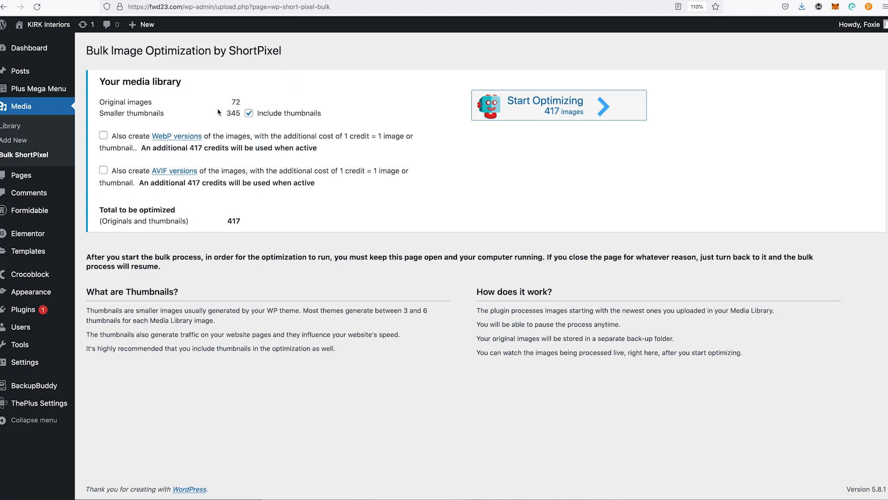
{"action": "left_click", "coordinate": [536, 106]}
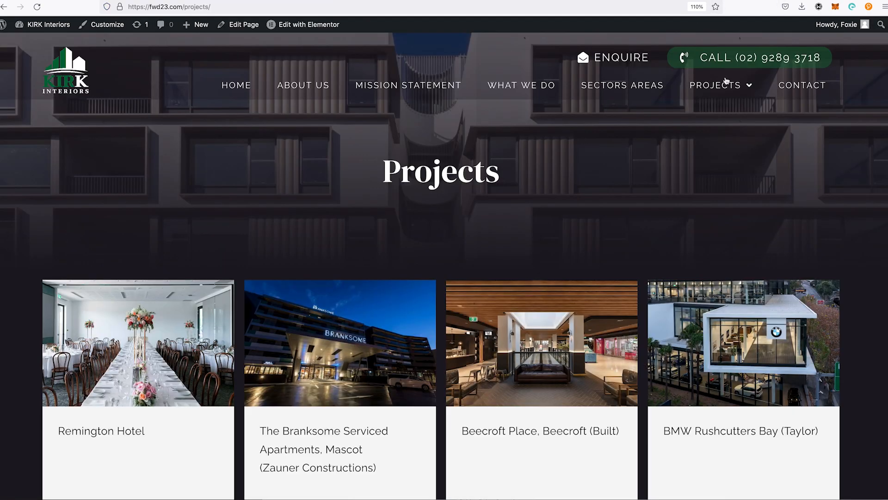
Step: Go from the site's Projects page to the dashboard's Media Library and open the attachment details of the first Remington Hotel image
{"action": "left_click", "coordinate": [193, 350]}
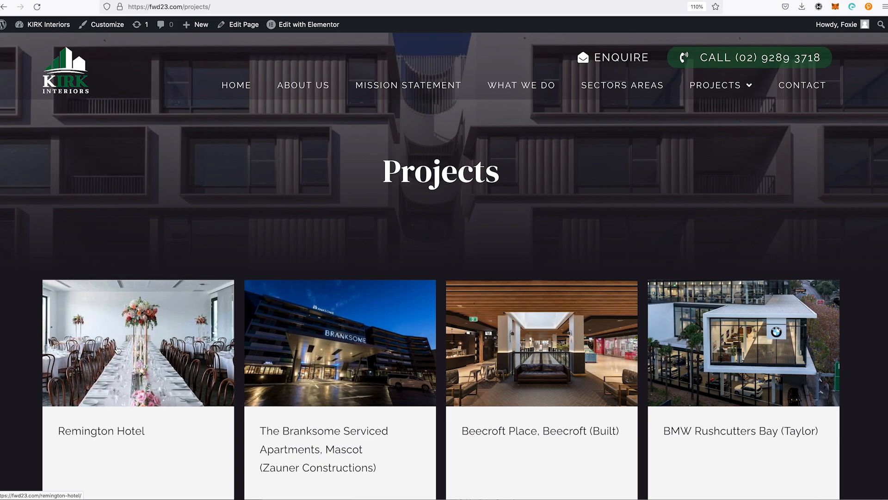
{"action": "left_click", "coordinate": [33, 42]}
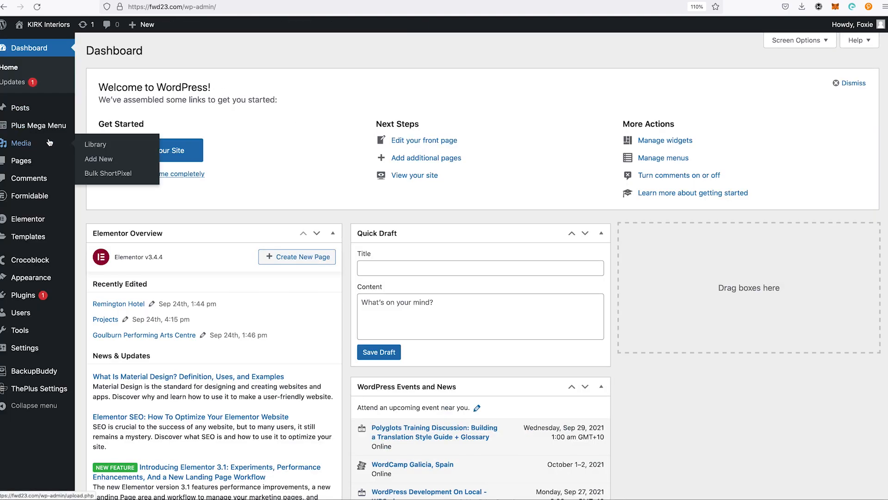
{"action": "left_click", "coordinate": [95, 144]}
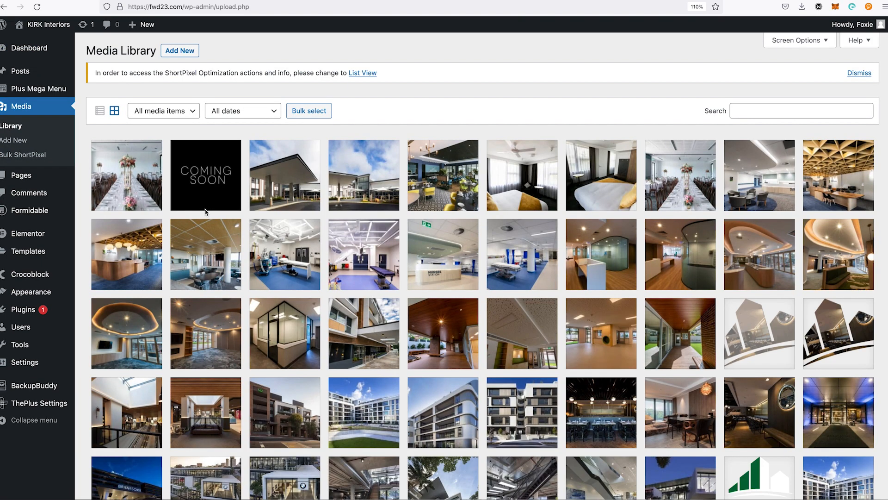
{"action": "left_click", "coordinate": [130, 182]}
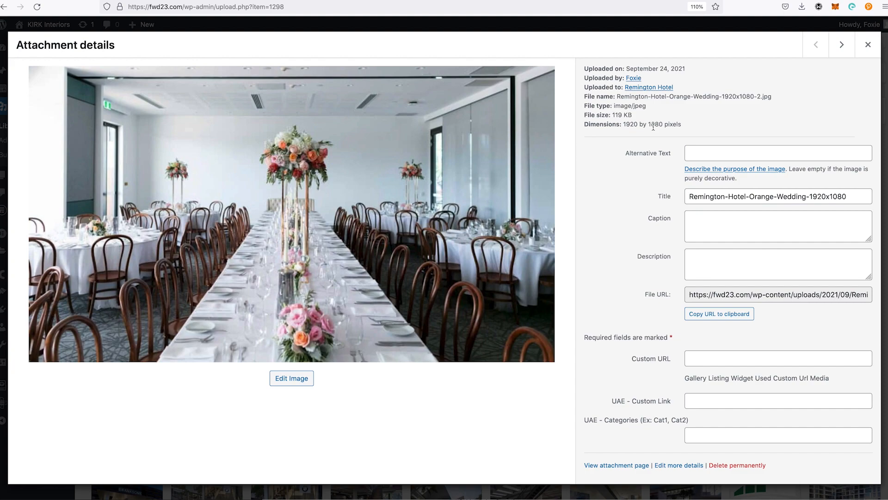
Step: Page through the next images' attachment details and examine their file sizes and dimensions after optimization
{"action": "left_click", "coordinate": [840, 46]}
{"action": "left_click", "coordinate": [841, 46]}
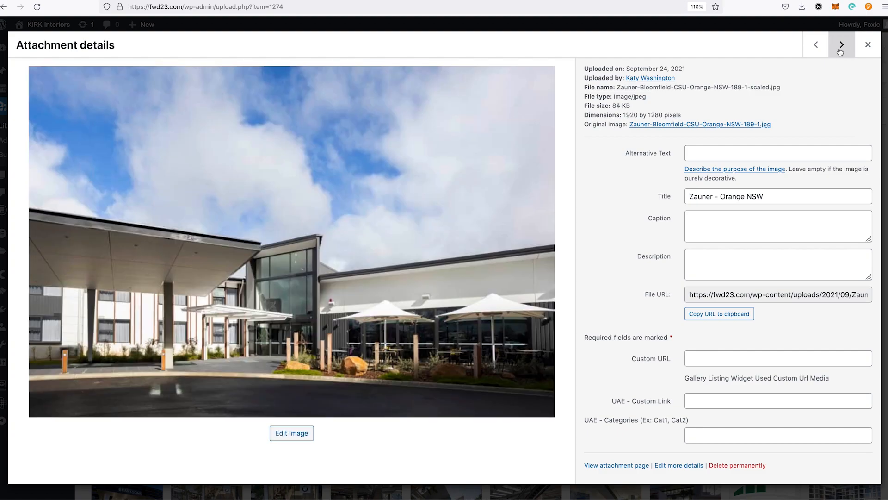
{"action": "left_click", "coordinate": [840, 47]}
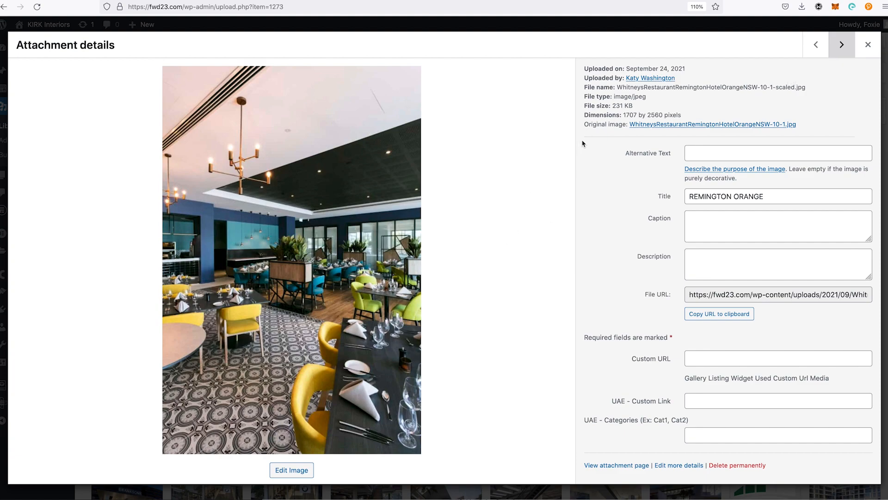
{"action": "left_click", "coordinate": [848, 45]}
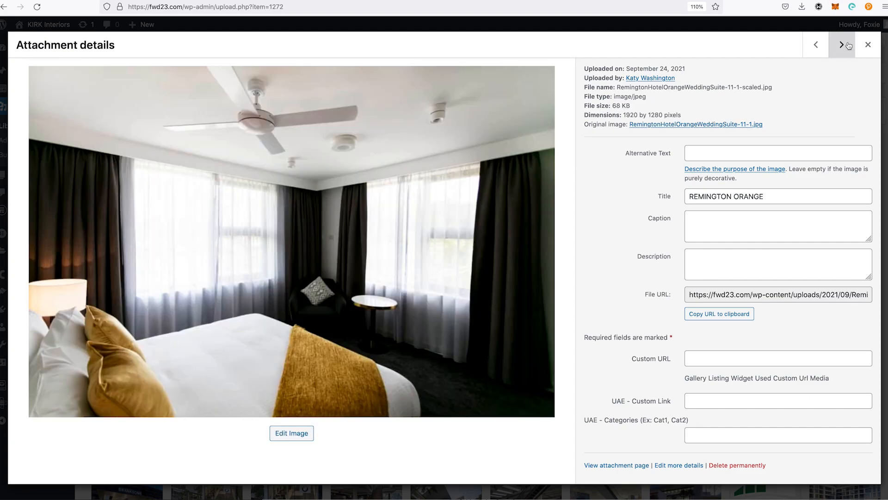
{"action": "left_click", "coordinate": [848, 46]}
{"action": "left_click", "coordinate": [848, 45]}
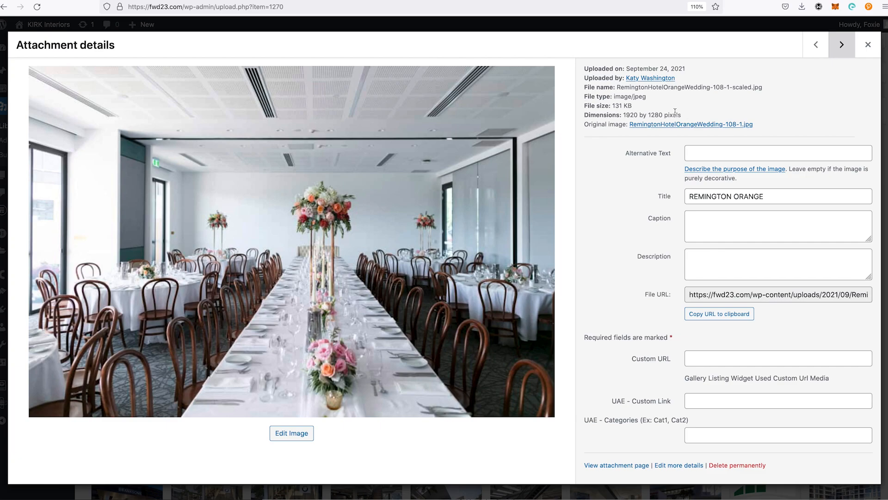
{"action": "left_click", "coordinate": [847, 50]}
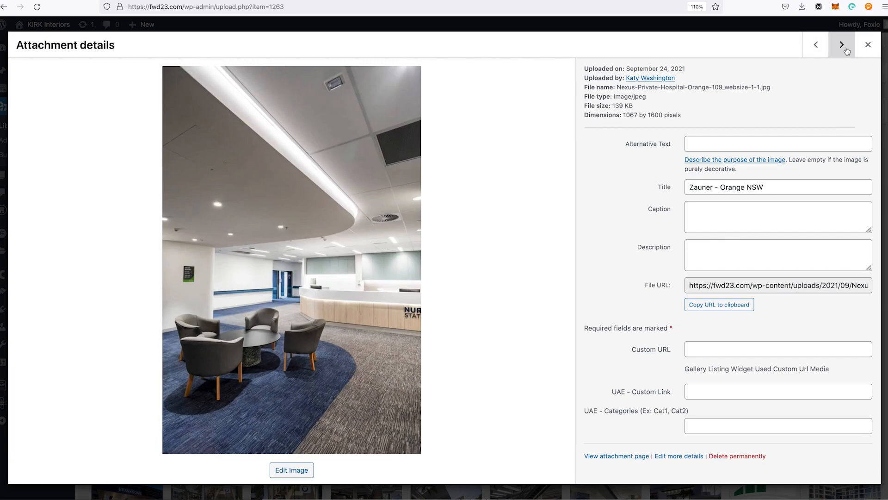
{"action": "left_click", "coordinate": [847, 50]}
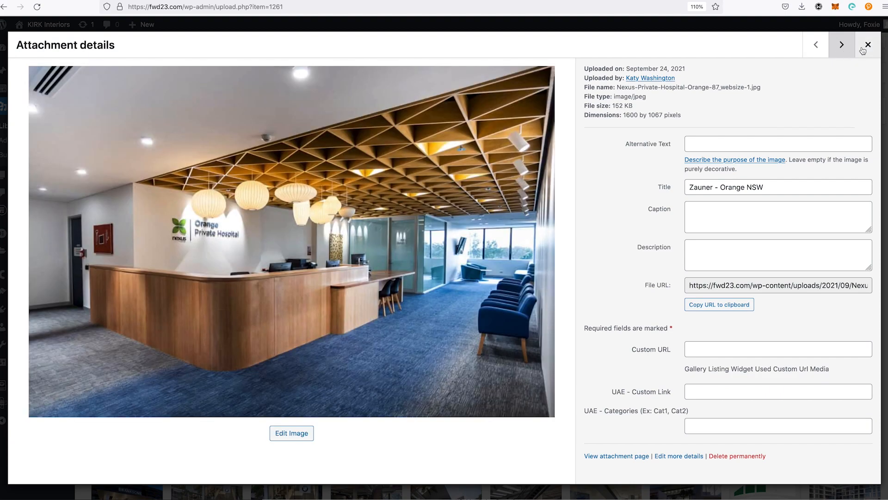
Step: Close the attachment details and visit the site's home page
{"action": "left_click", "coordinate": [868, 44]}
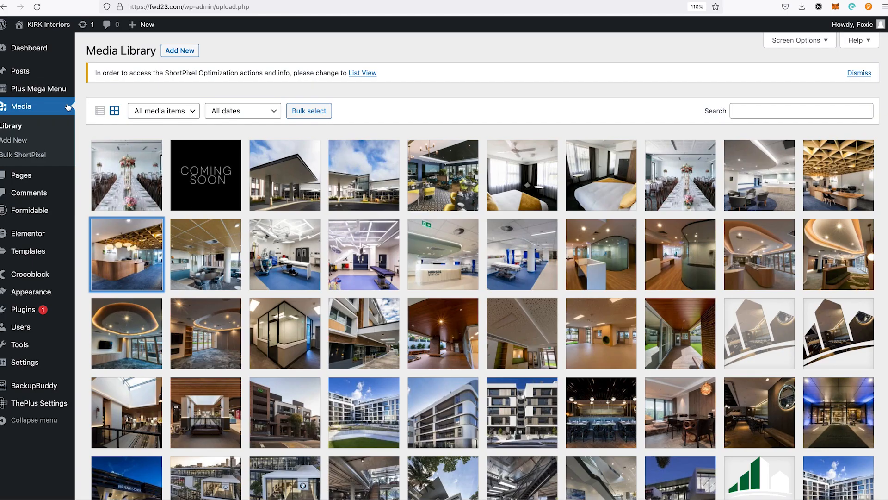
{"action": "mouse_move", "coordinate": [35, 28]}
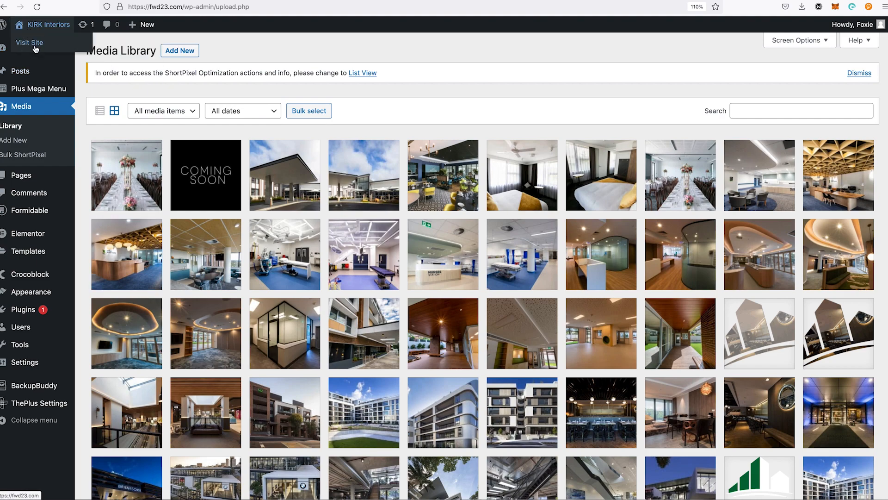
{"action": "left_click", "coordinate": [33, 43]}
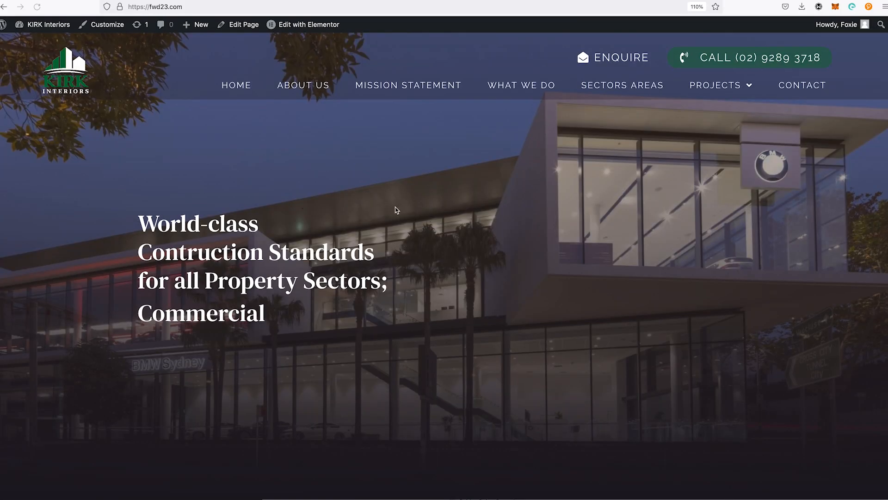
Step: Examine the optimized images on the home page down to the Mission Statement, and revisit the About Us section through the site navigation
{"action": "scroll", "coordinate": [542, 250], "scroll_direction": "down", "scroll_amount": 3}
{"action": "scroll", "coordinate": [543, 258], "scroll_direction": "down", "scroll_amount": 10}
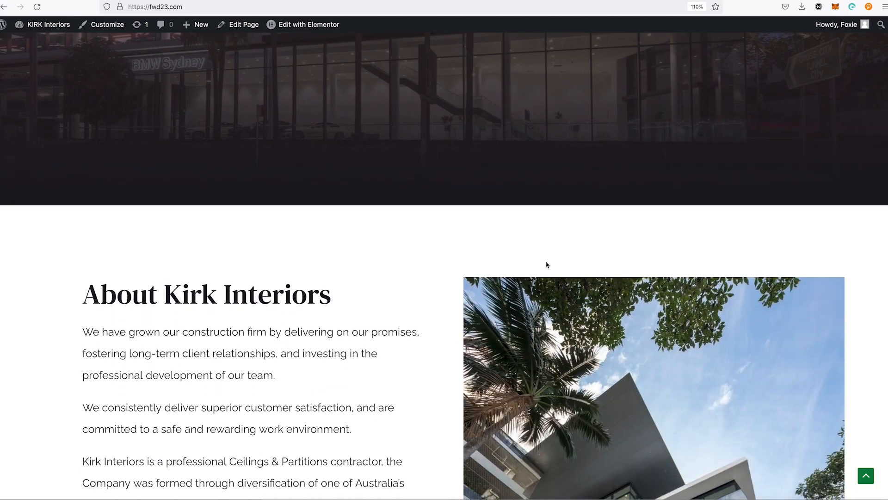
{"action": "scroll", "coordinate": [576, 293], "scroll_direction": "down", "scroll_amount": 10}
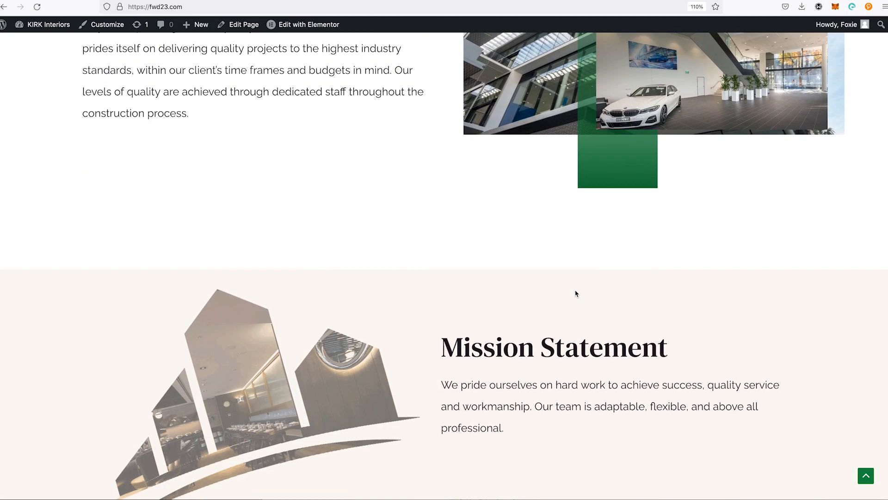
{"action": "scroll", "coordinate": [577, 305], "scroll_direction": "up", "scroll_amount": 6}
{"action": "scroll", "coordinate": [573, 302], "scroll_direction": "up", "scroll_amount": 16}
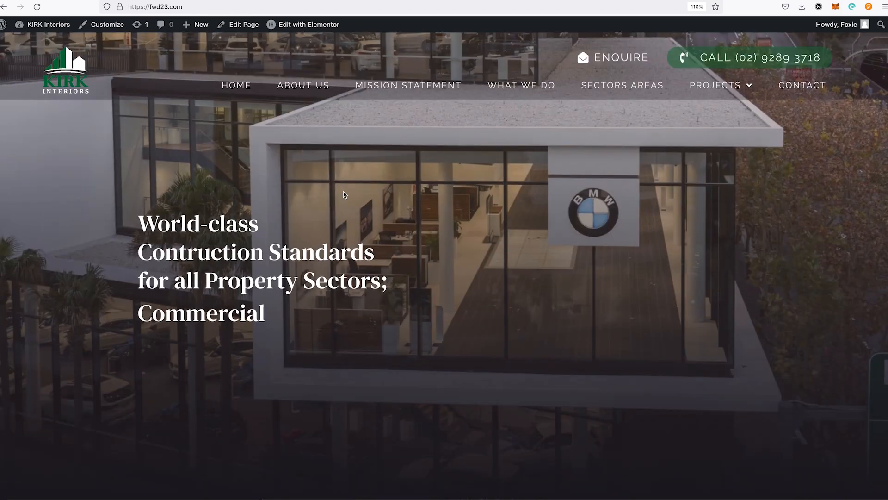
{"action": "left_click", "coordinate": [301, 103]}
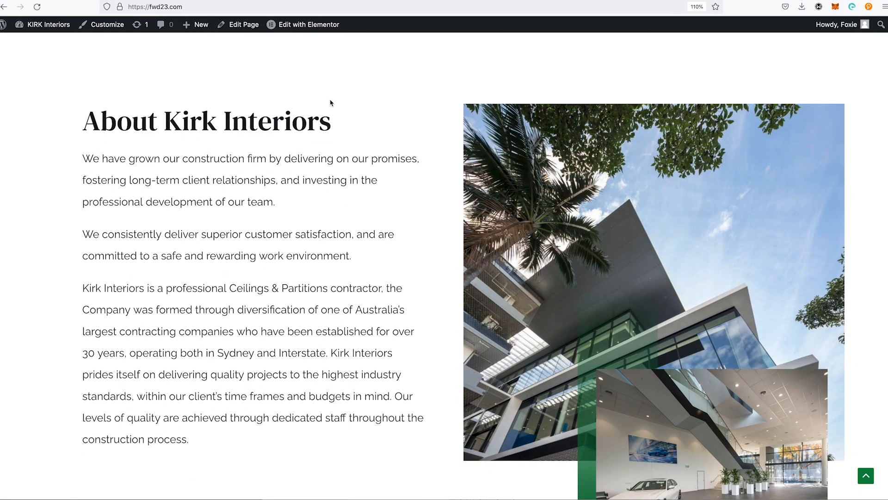
{"action": "scroll", "coordinate": [432, 194], "scroll_direction": "up", "scroll_amount": 10}
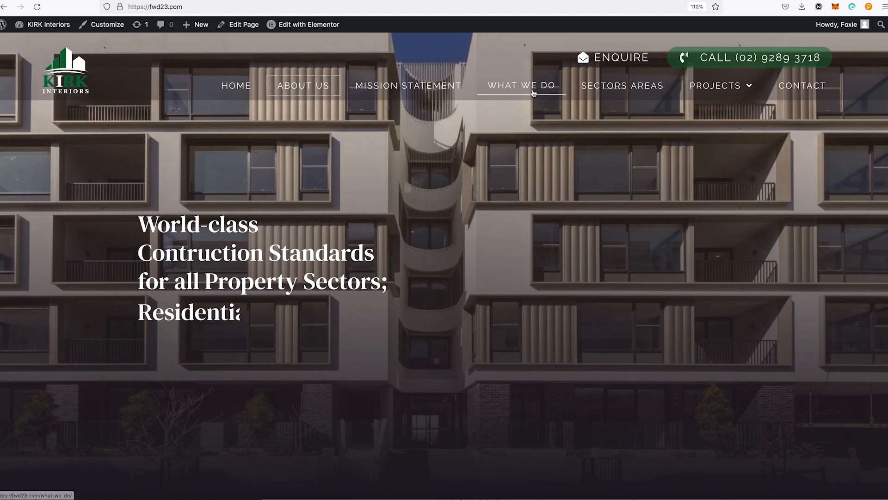
Step: Visit the What We Do page and the Projects page, and examine the optimized project thumbnails
{"action": "left_click", "coordinate": [534, 93]}
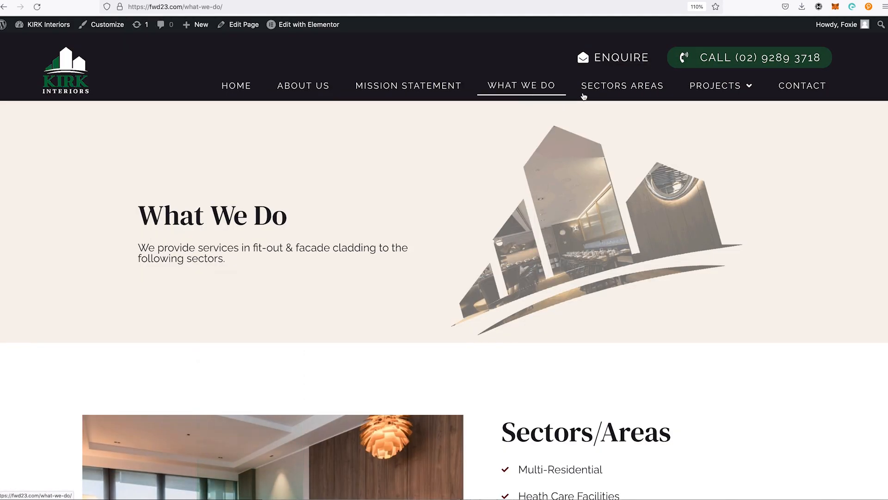
{"action": "left_click", "coordinate": [706, 87]}
{"action": "mouse_move", "coordinate": [728, 103]}
{"action": "left_click", "coordinate": [715, 87]}
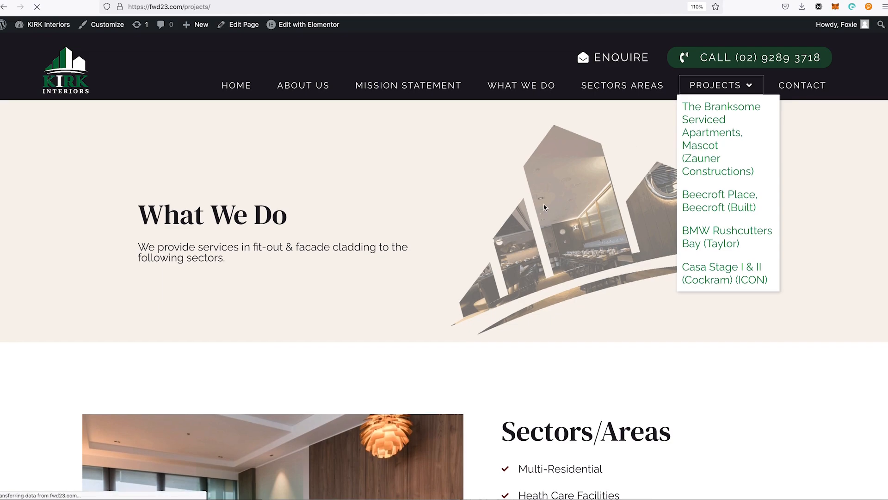
{"action": "scroll", "coordinate": [544, 206], "scroll_direction": "down", "scroll_amount": 1}
{"action": "scroll", "coordinate": [544, 208], "scroll_direction": "down", "scroll_amount": 7}
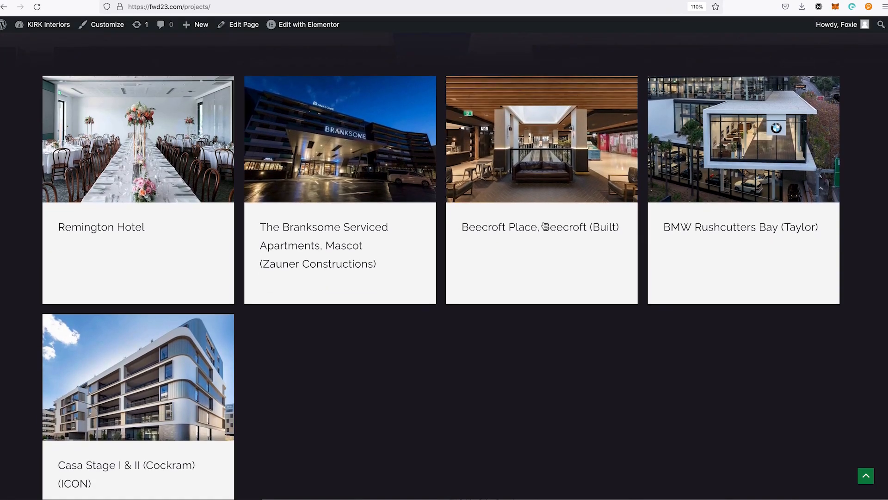
{"action": "scroll", "coordinate": [546, 218], "scroll_direction": "up", "scroll_amount": 2}
{"action": "scroll", "coordinate": [546, 219], "scroll_direction": "down", "scroll_amount": 3}
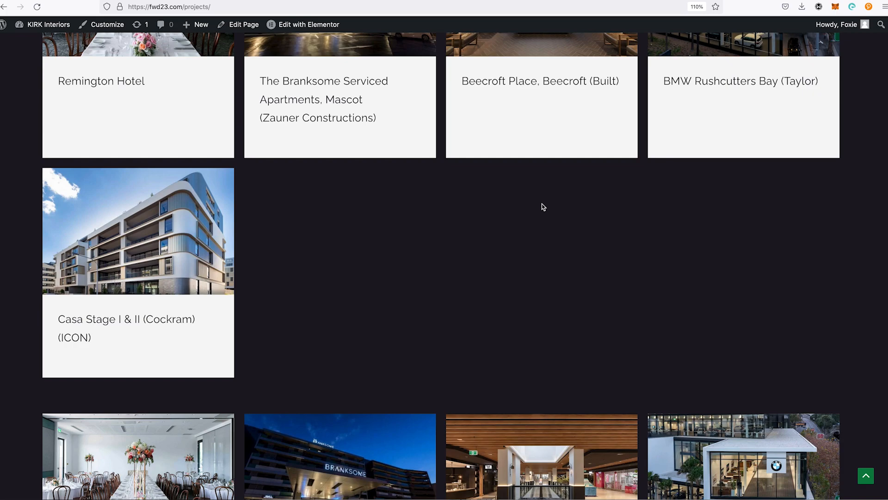
{"action": "scroll", "coordinate": [554, 212], "scroll_direction": "up", "scroll_amount": 7}
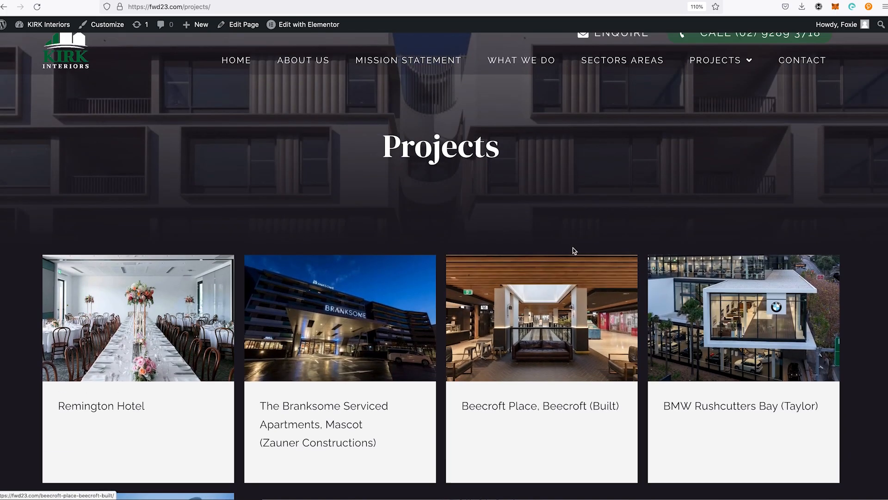
{"action": "scroll", "coordinate": [576, 244], "scroll_direction": "up", "scroll_amount": 1}
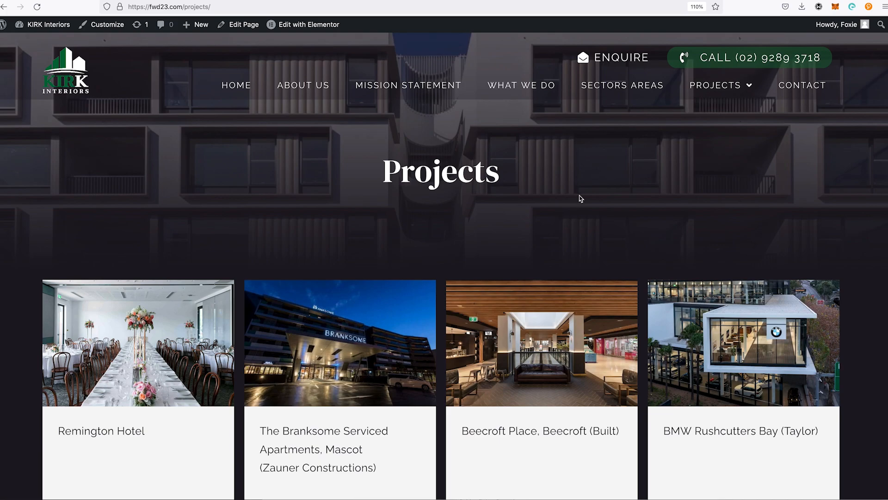